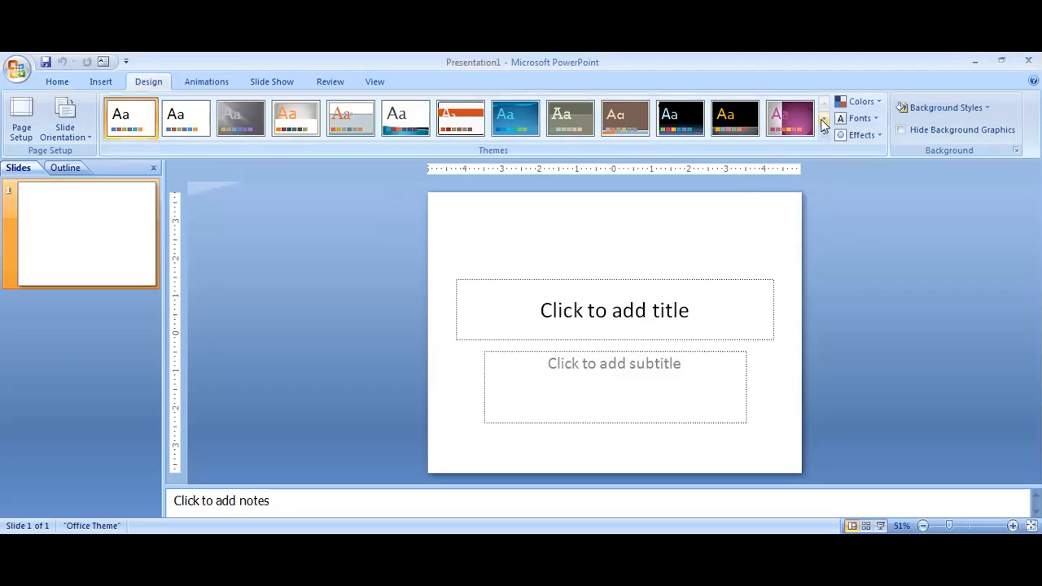
- Open the Format Background settings for the blank title slide
{"action": "left_click", "coordinate": [824, 121]}
{"action": "left_click", "coordinate": [823, 103]}
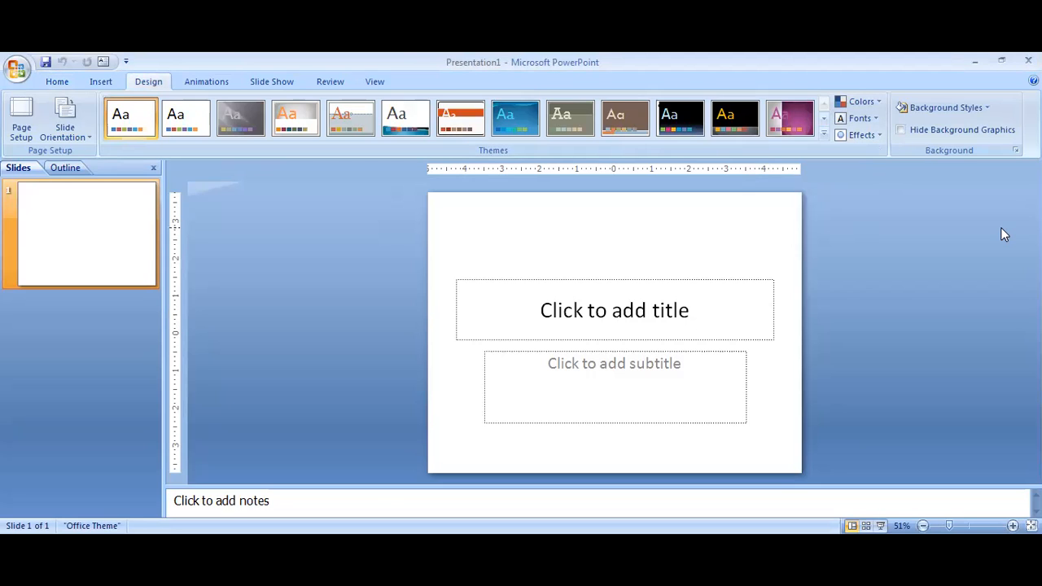
{"action": "left_click", "coordinate": [1014, 151]}
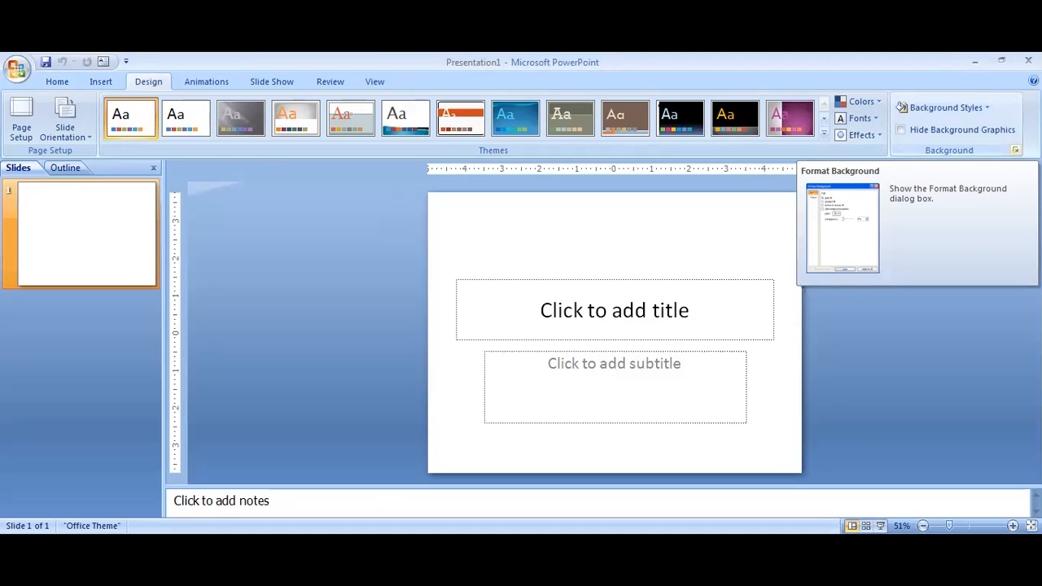
{"action": "left_click", "coordinate": [1015, 150]}
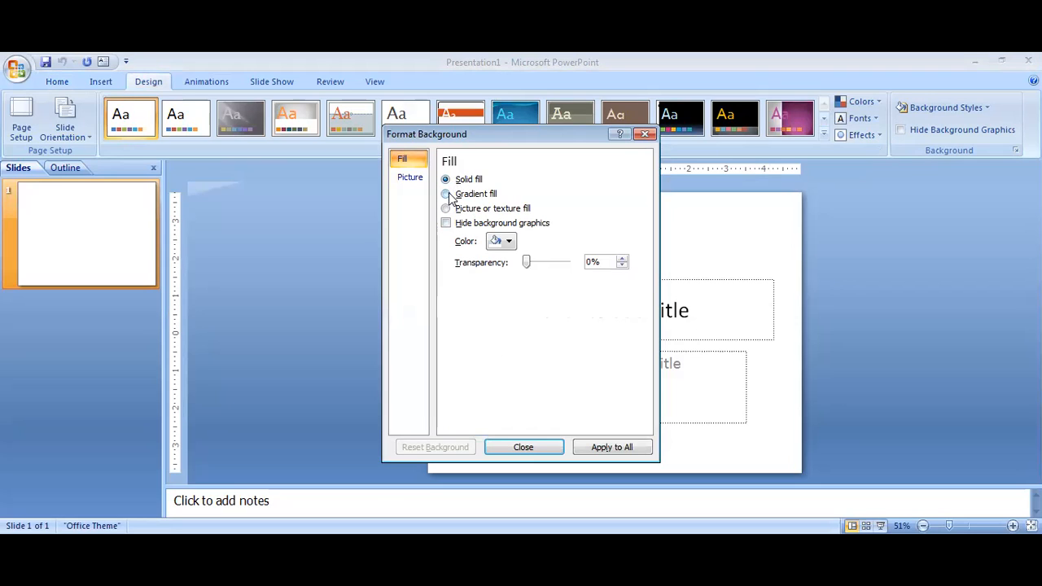
- Try a solid red slide background, and replace it with the black, blue and purple preset gradient
{"action": "left_click", "coordinate": [502, 242]}
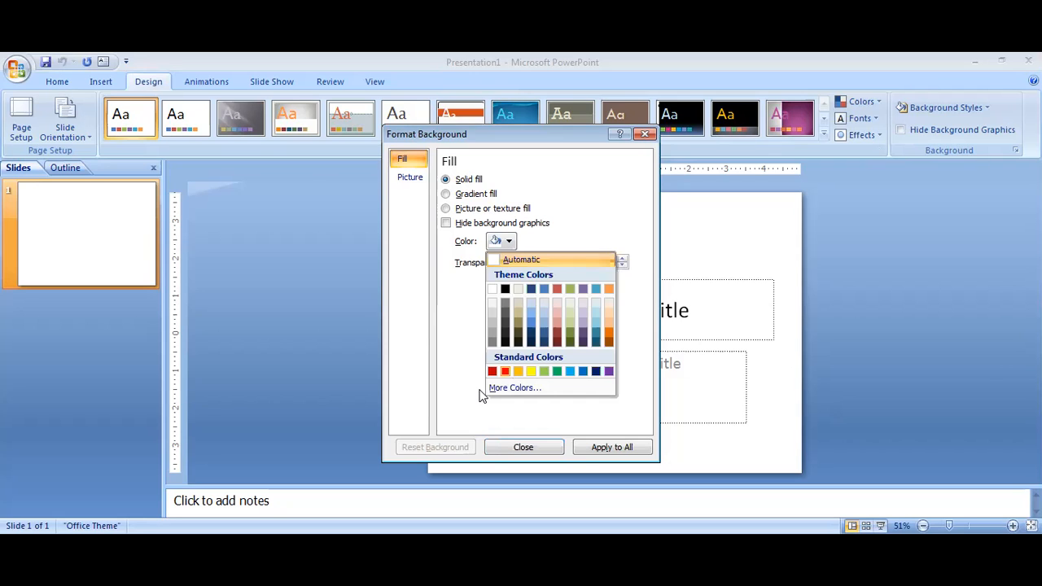
{"action": "left_click", "coordinate": [504, 372]}
{"action": "left_click", "coordinate": [446, 195]}
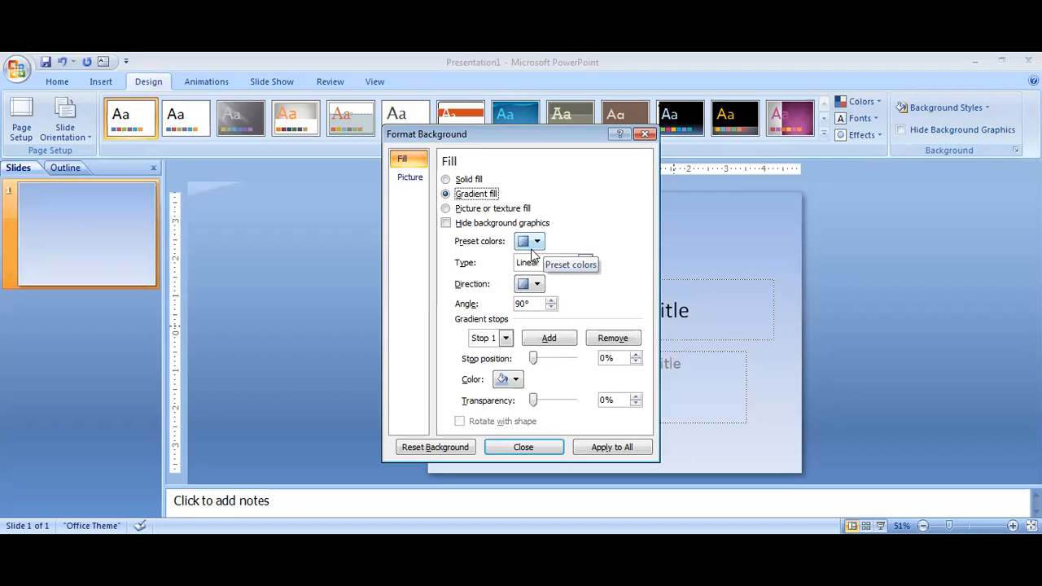
{"action": "left_click", "coordinate": [536, 241]}
{"action": "left_click", "coordinate": [536, 370]}
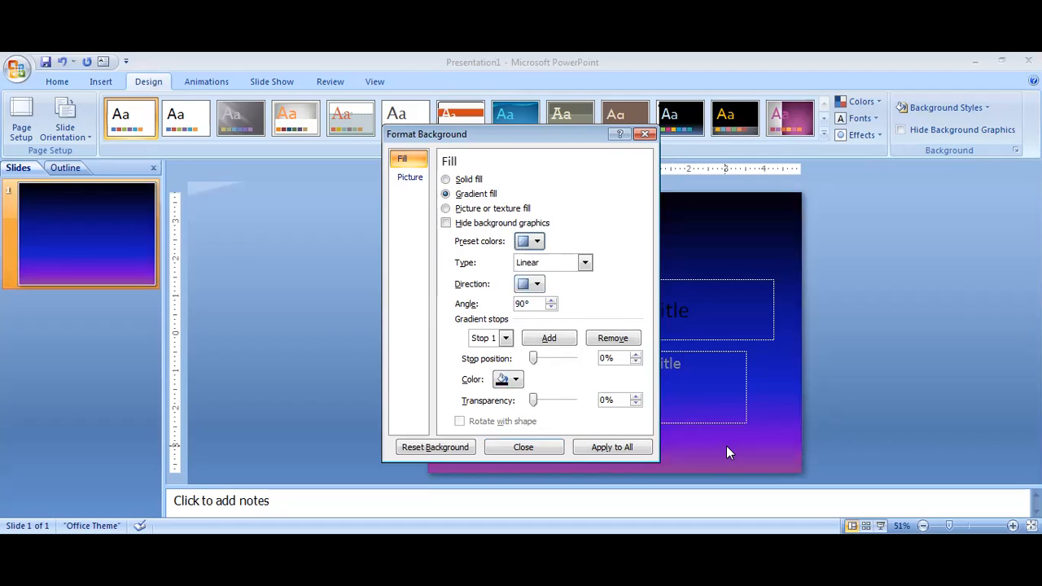
- Set the linear gradient's direction to 270°, and change the gradient type to Rectangular
{"action": "left_click", "coordinate": [537, 284]}
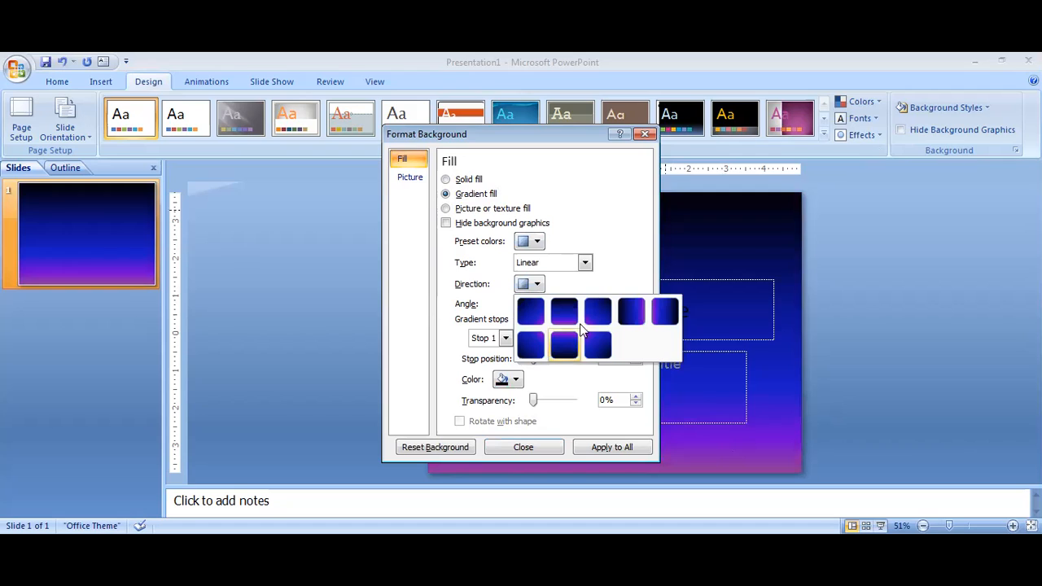
{"action": "left_click", "coordinate": [570, 346]}
{"action": "left_click", "coordinate": [584, 263]}
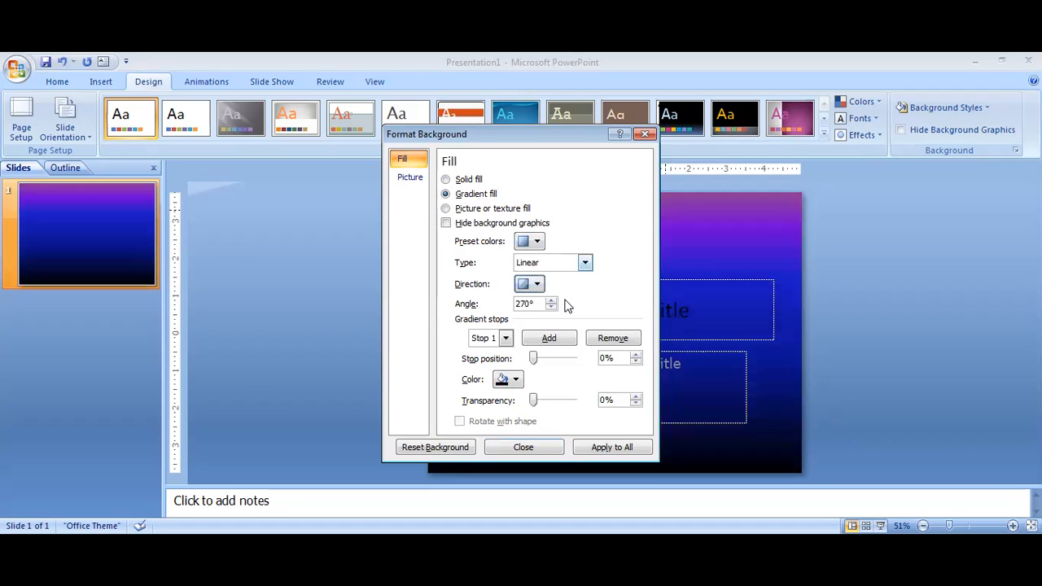
{"action": "left_click", "coordinate": [567, 308]}
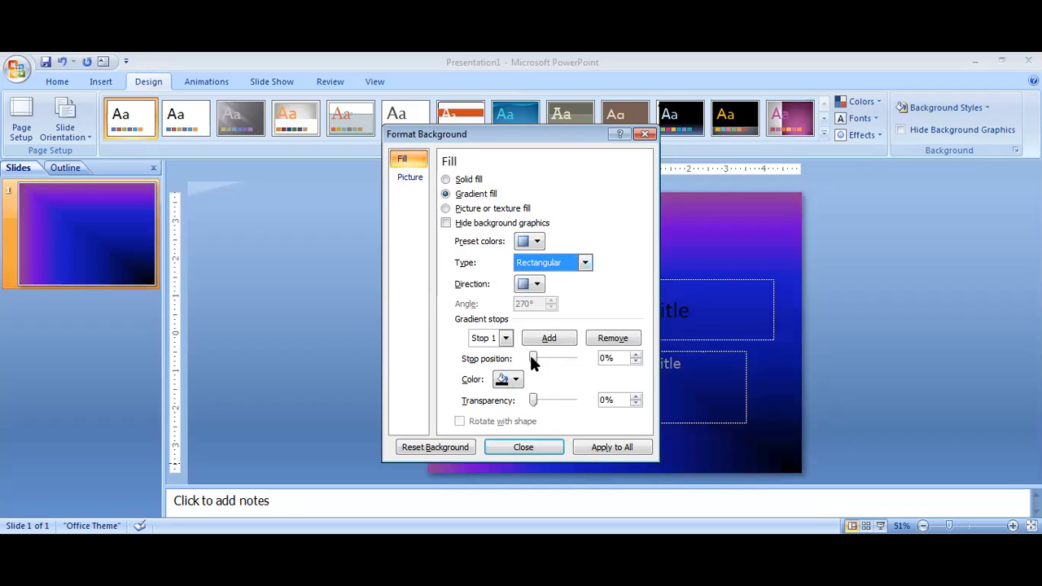
- Try out the position of gradient stop 1, and set its transparency to 58%
{"action": "left_click", "coordinate": [579, 358]}
{"action": "left_click", "coordinate": [580, 362]}
{"action": "left_click_drag", "start_coordinate": [578, 358], "coordinate": [557, 407]}
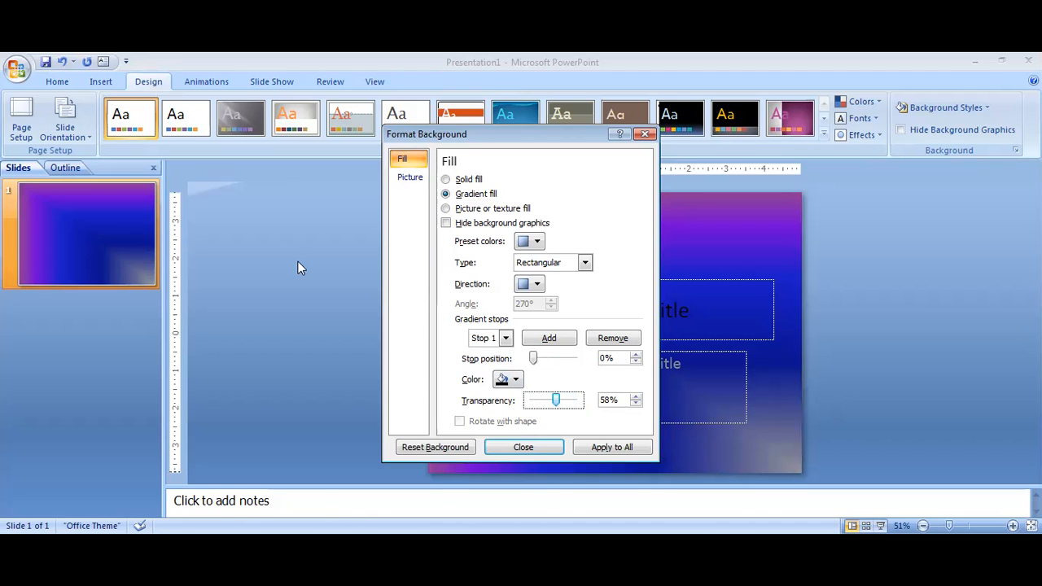
- Switch the background to a picture or texture fill, trying the dark purple texture and applying the dark brown wood texture
{"action": "left_click", "coordinate": [446, 208]}
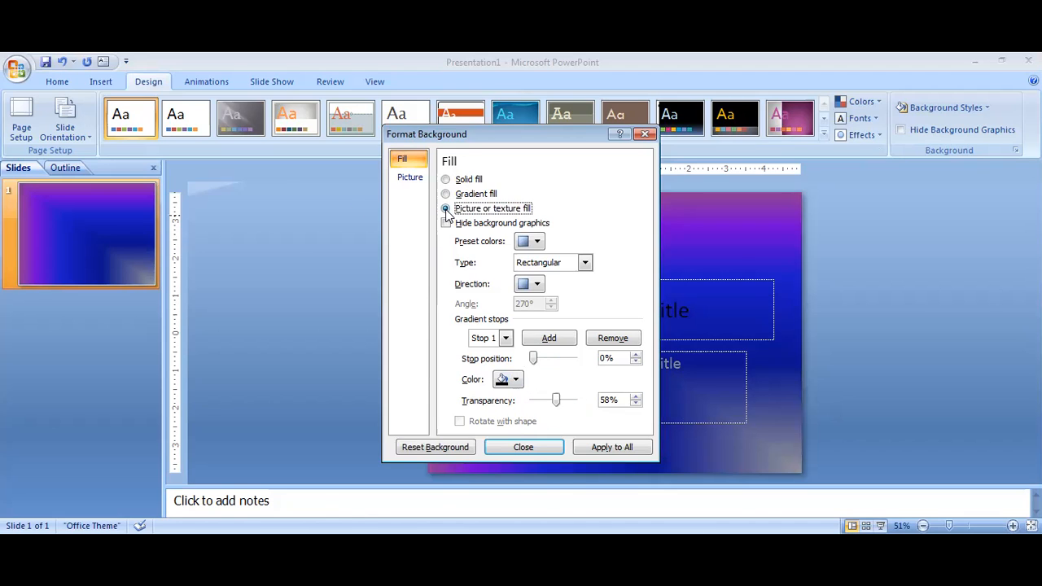
{"action": "left_click", "coordinate": [517, 242]}
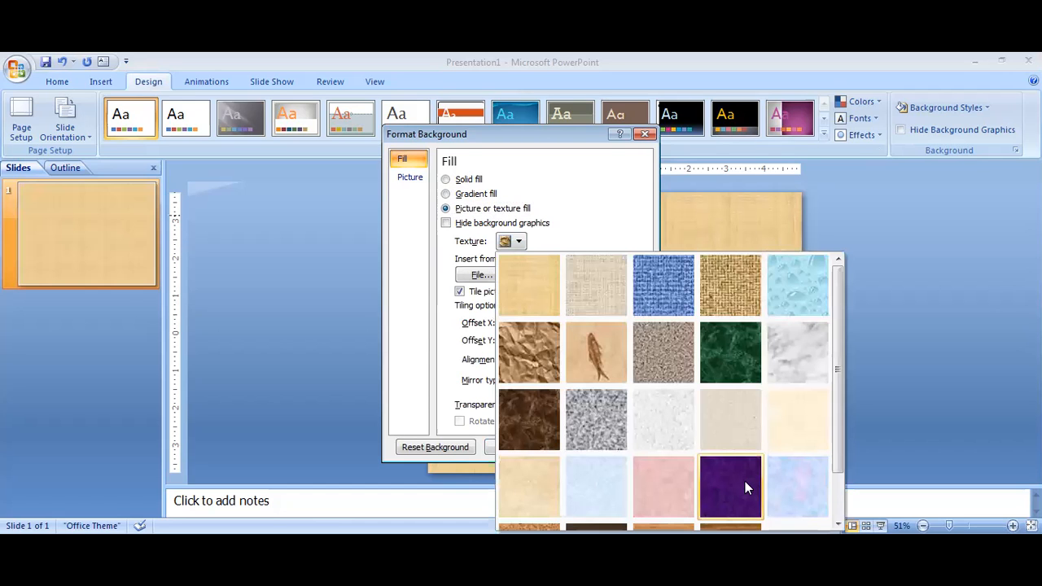
{"action": "left_click", "coordinate": [745, 486]}
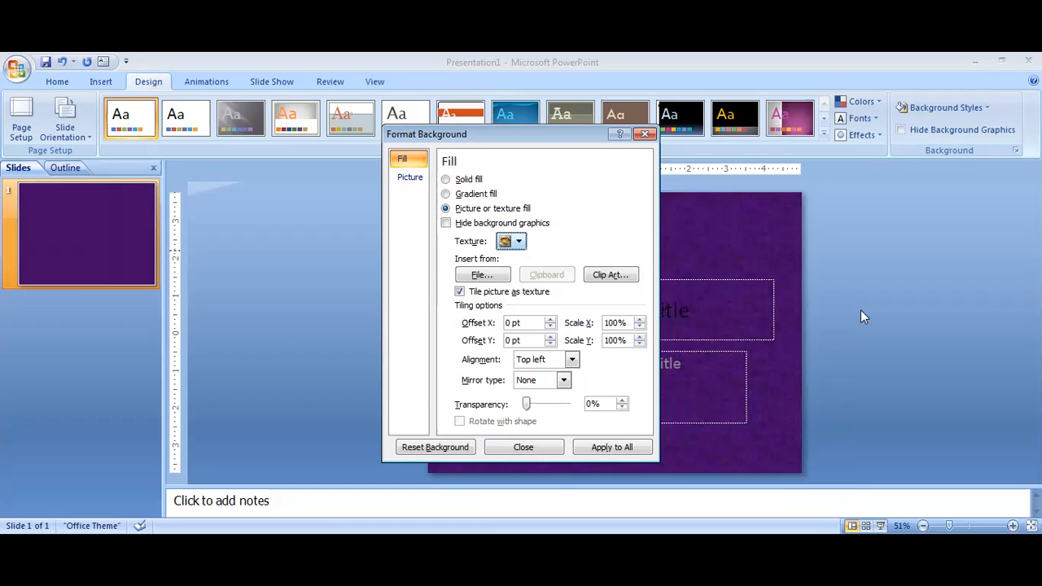
{"action": "left_click", "coordinate": [518, 242]}
{"action": "left_click", "coordinate": [595, 496]}
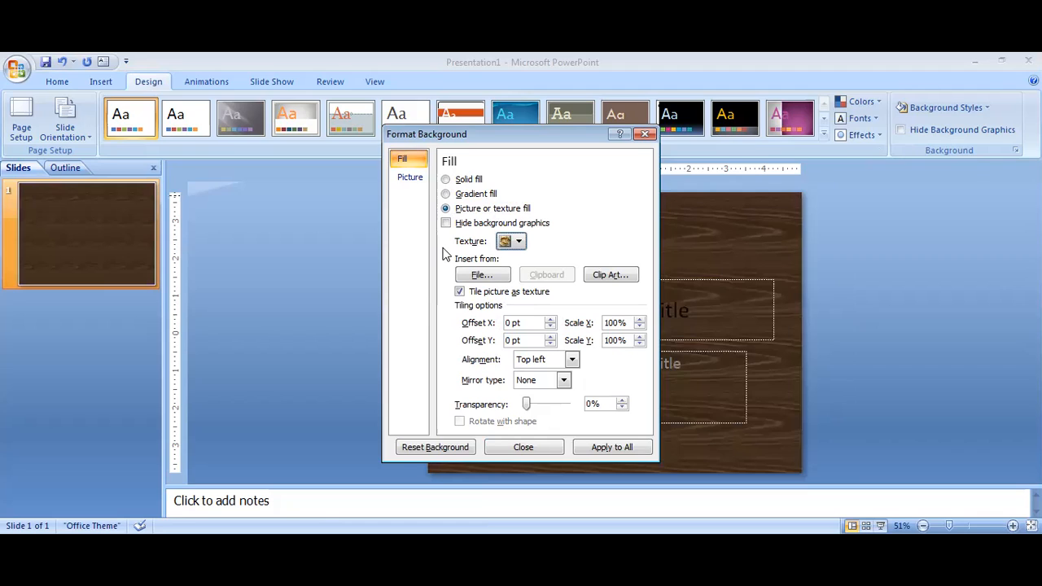
- Look for a background picture file in the Pictures library and open its Sample Pictures folder
{"action": "left_click", "coordinate": [483, 275]}
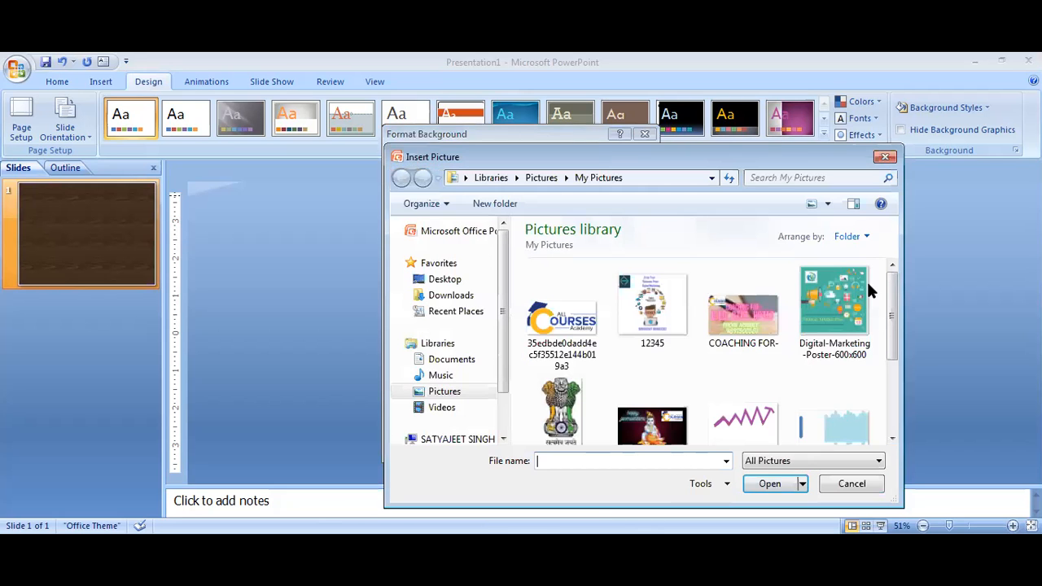
{"action": "left_click", "coordinate": [892, 389]}
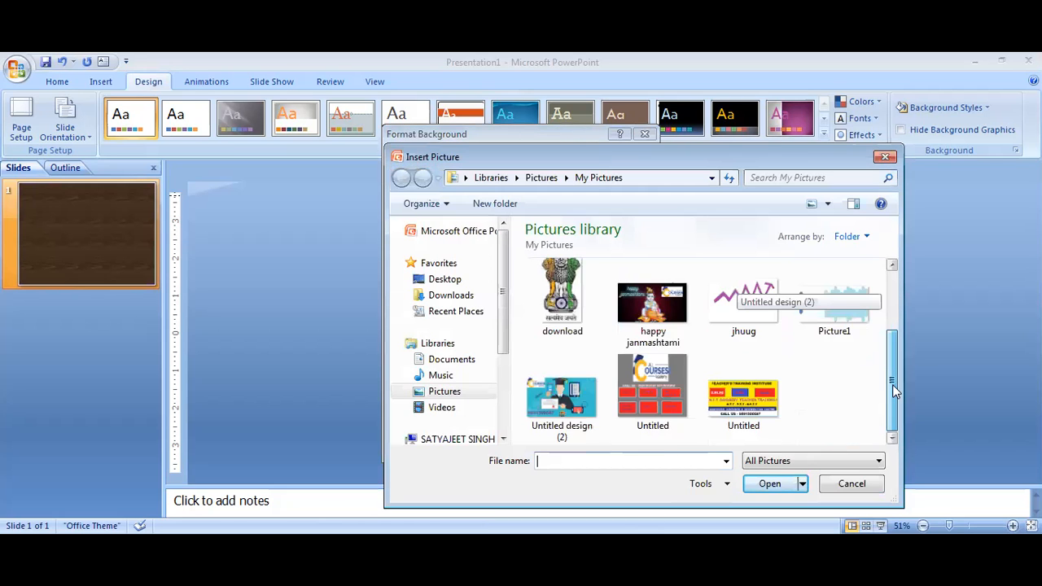
{"action": "left_click_drag", "start_coordinate": [892, 384], "coordinate": [893, 328]}
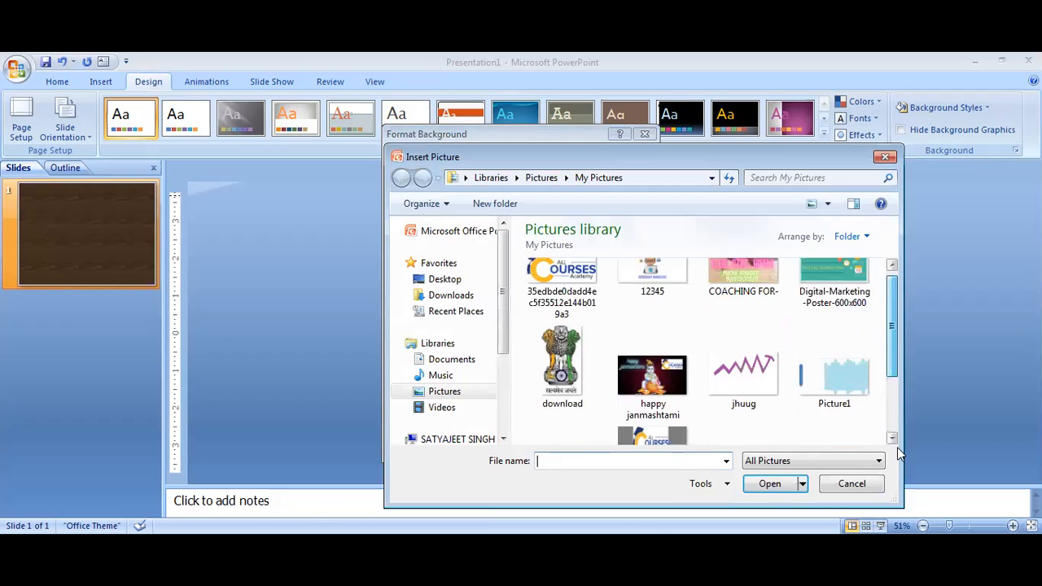
{"action": "scroll", "coordinate": [852, 454], "scroll_direction": "down", "scroll_amount": 2}
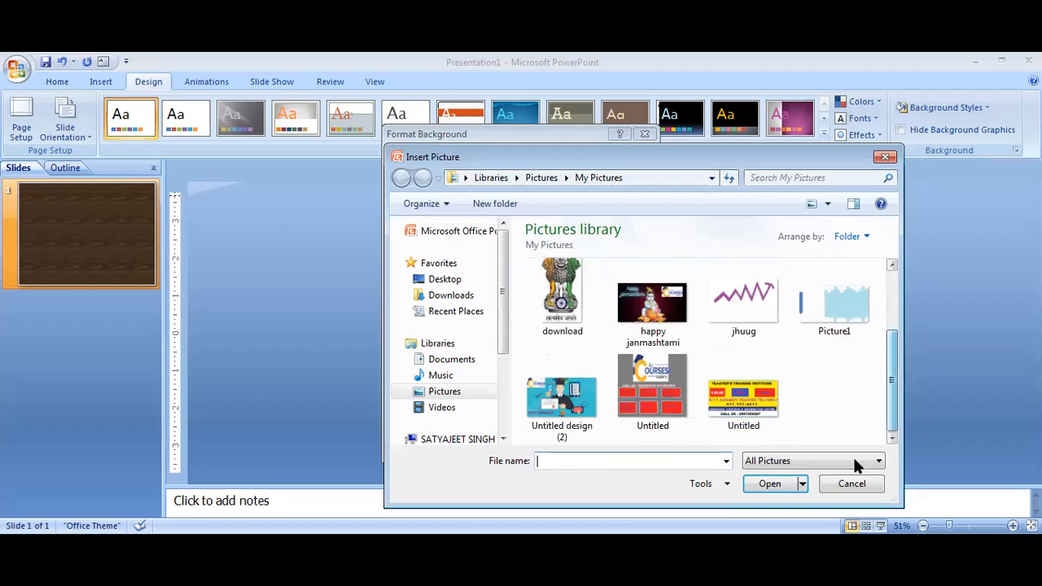
{"action": "left_click", "coordinate": [436, 391]}
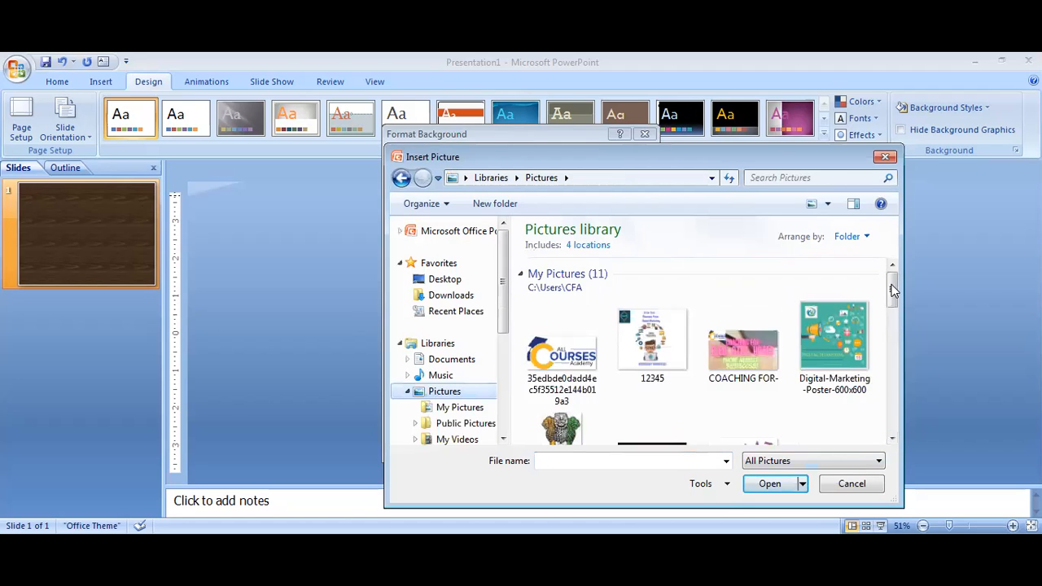
{"action": "left_click", "coordinate": [896, 366]}
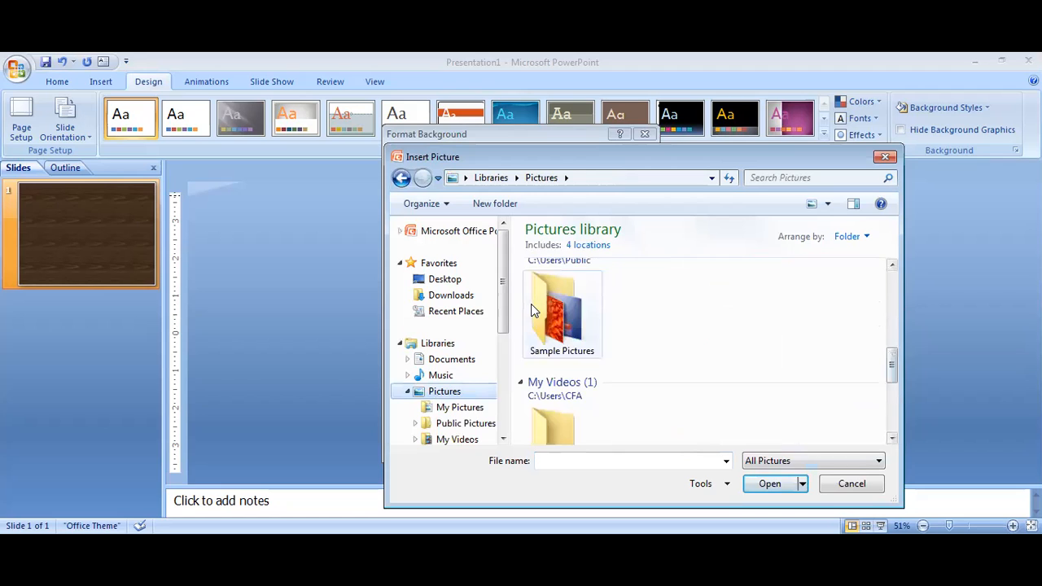
{"action": "double_click", "coordinate": [532, 305]}
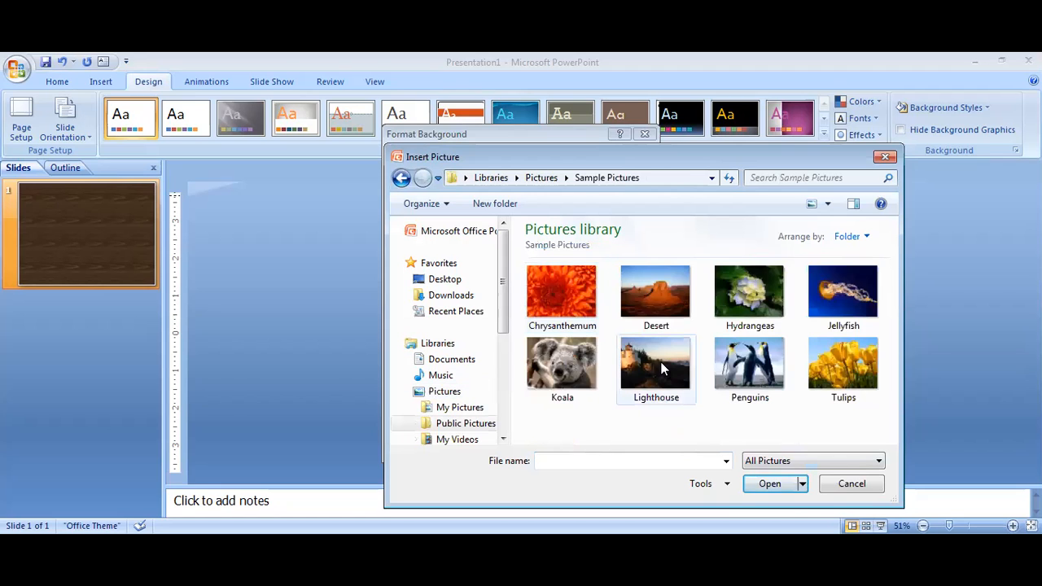
- Insert the Lighthouse picture as the background, apply it to all slides, and close the background settings
{"action": "left_click", "coordinate": [688, 403]}
{"action": "left_click", "coordinate": [769, 485]}
{"action": "left_click", "coordinate": [602, 448]}
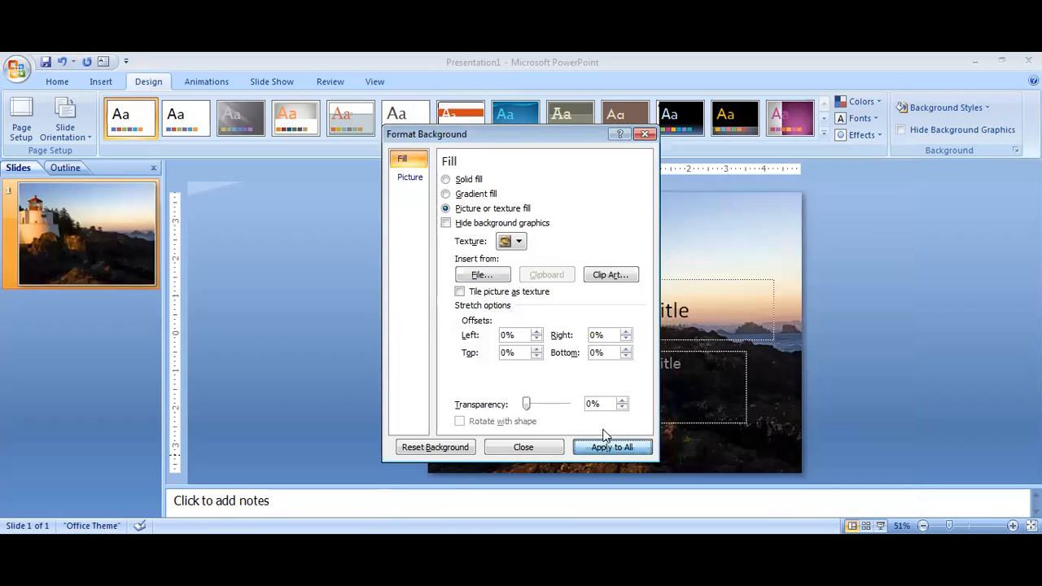
{"action": "left_click", "coordinate": [644, 134]}
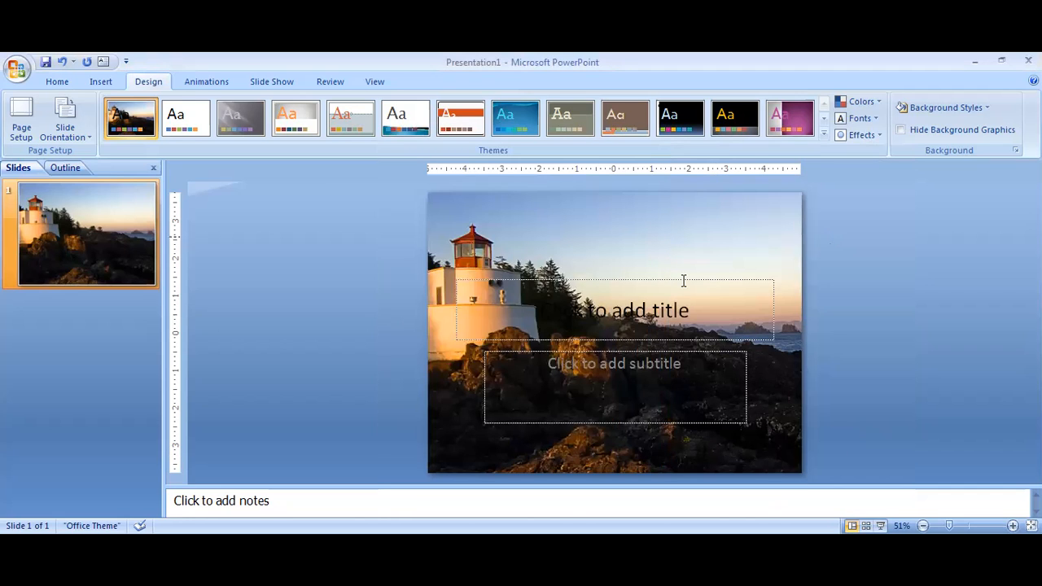
- Enter the slide title as "Hi I am" followed by the presenter's full name
{"action": "left_click", "coordinate": [669, 304]}
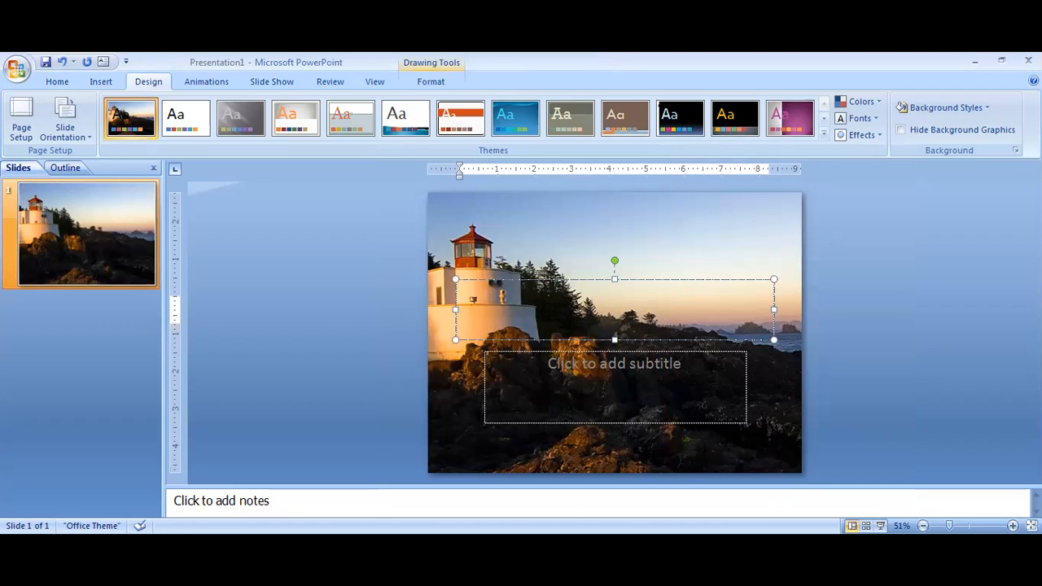
{"action": "type", "text": "Hi I am Satya"}
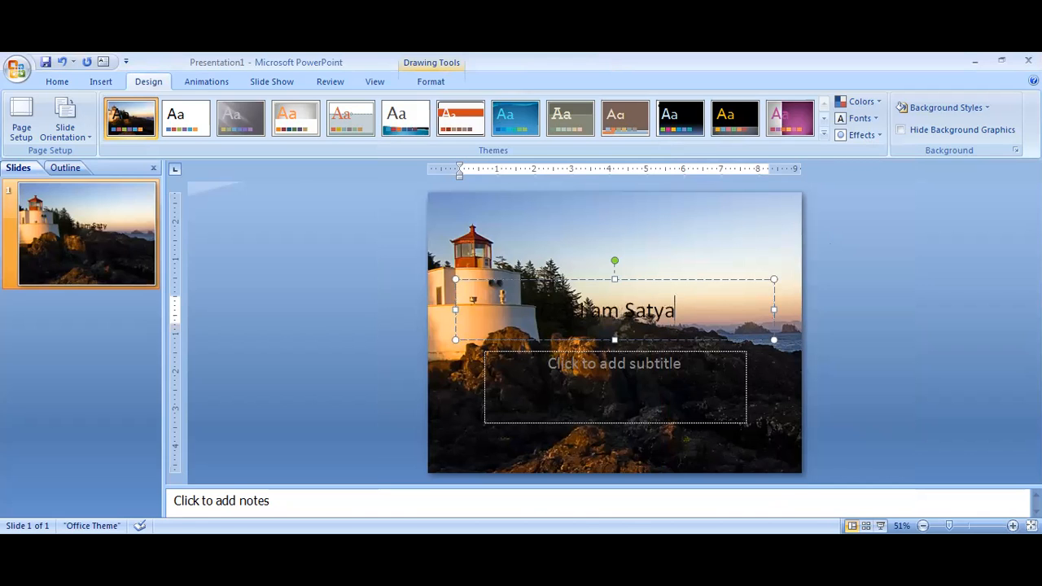
{"action": "type", "text": "jeet"}
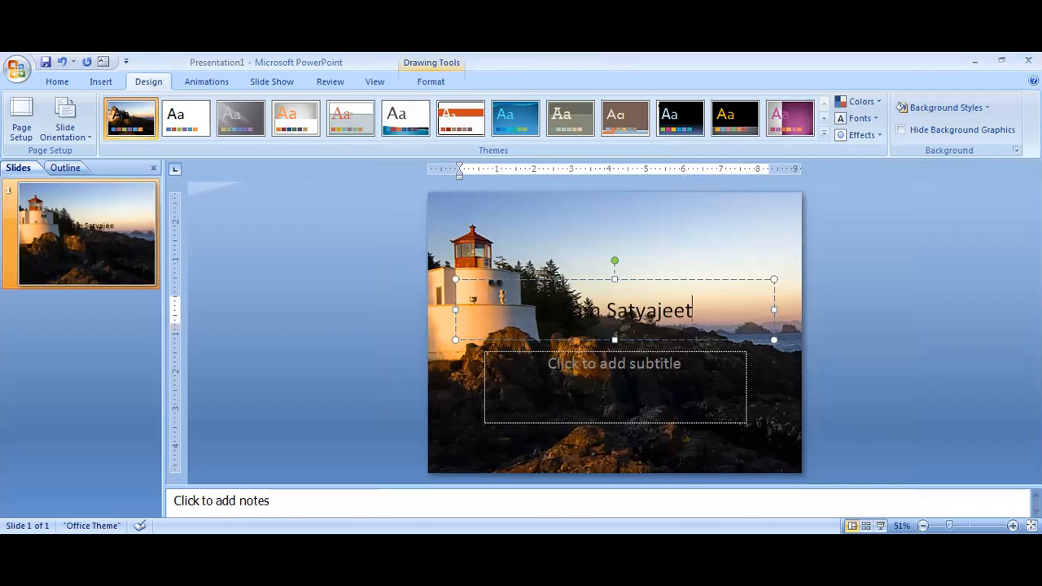
{"action": "type", "text": " Singh"}
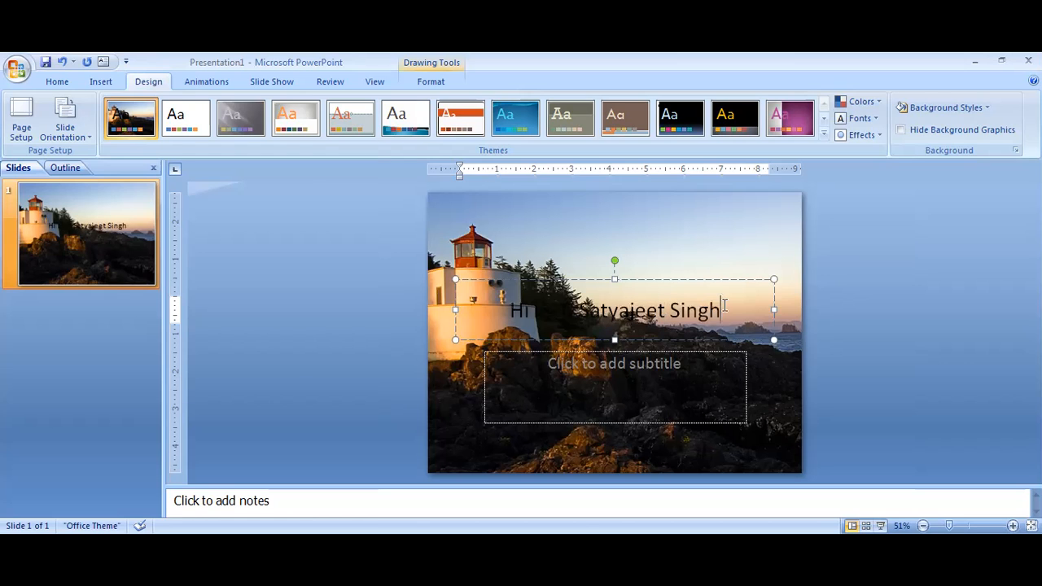
- Change the font colour of the whole title text to red
{"action": "left_click", "coordinate": [484, 306], "text": "shift"}
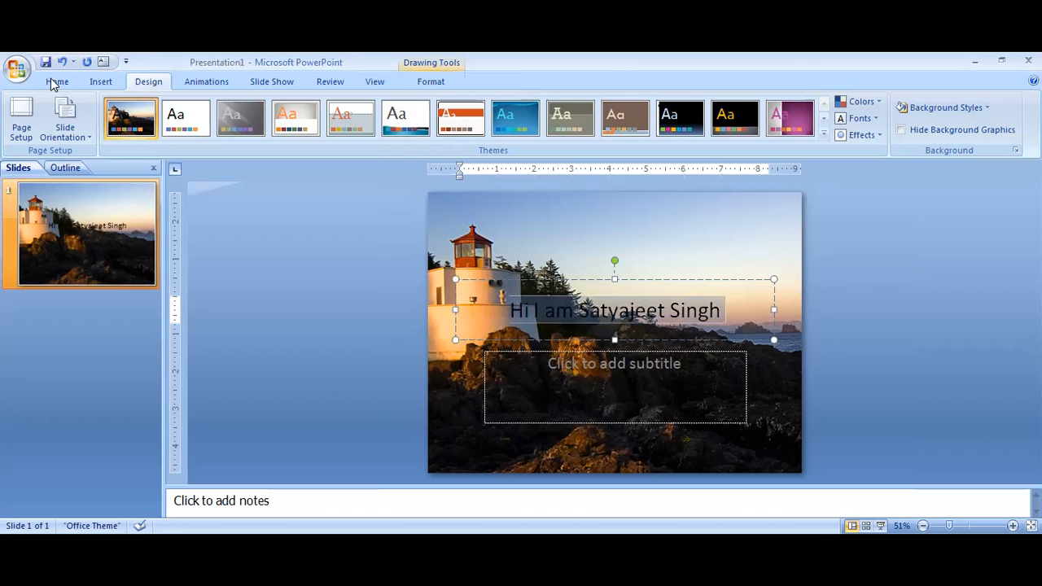
{"action": "left_click", "coordinate": [57, 81]}
{"action": "left_click", "coordinate": [366, 129]}
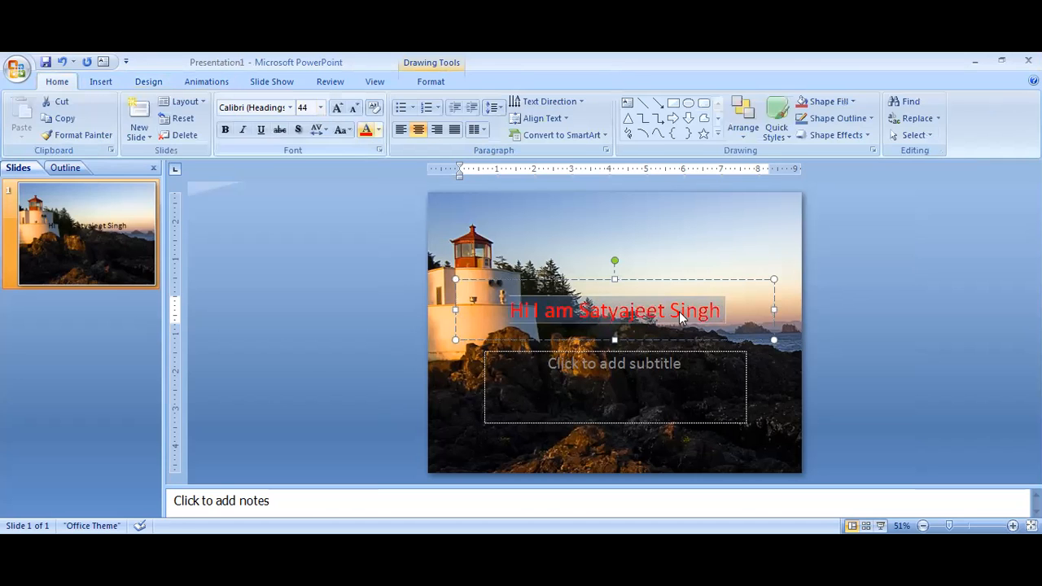
{"action": "left_click", "coordinate": [716, 314]}
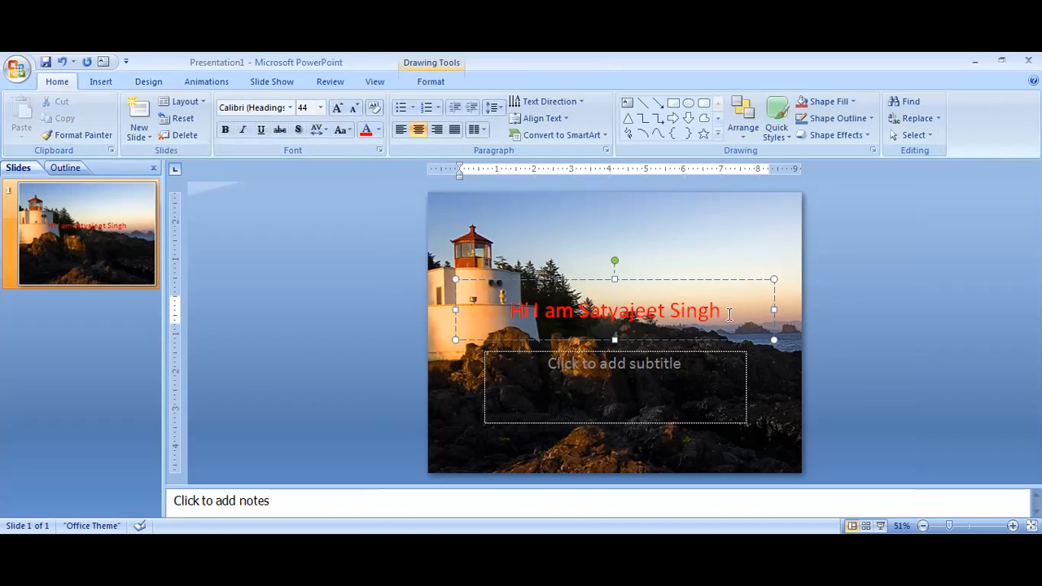
- Add a Bounce entrance effect to the title text as a custom animation
{"action": "left_click", "coordinate": [479, 319], "text": "shift"}
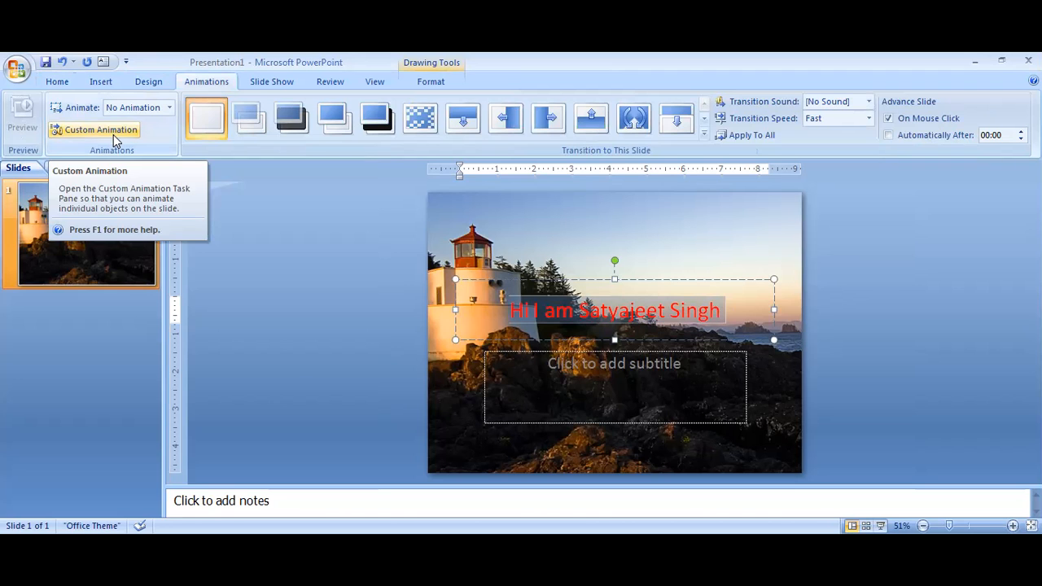
{"action": "left_click", "coordinate": [113, 140]}
{"action": "left_click", "coordinate": [75, 191]}
{"action": "mouse_move", "coordinate": [75, 210]}
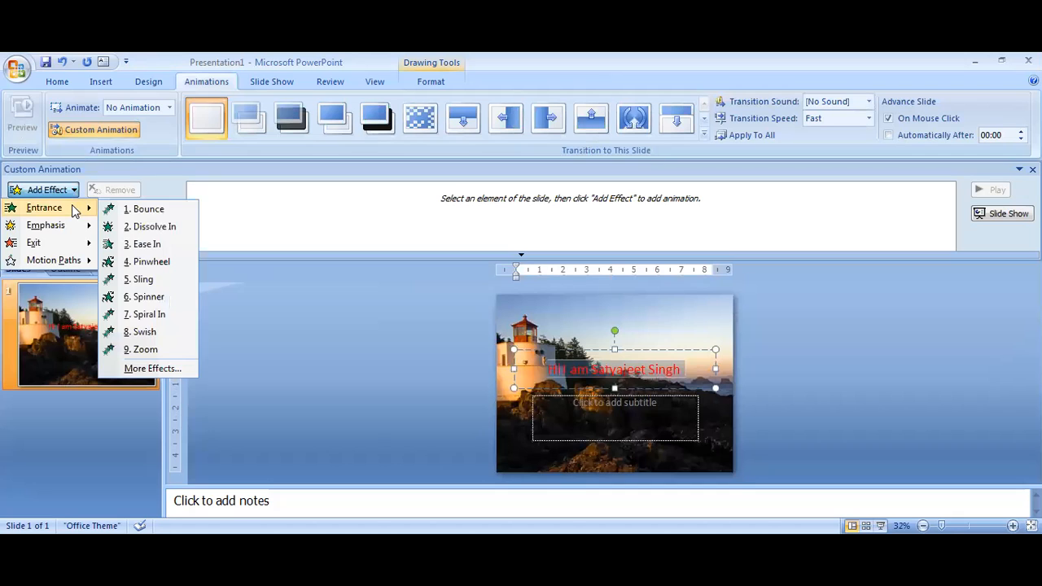
{"action": "left_click", "coordinate": [144, 210]}
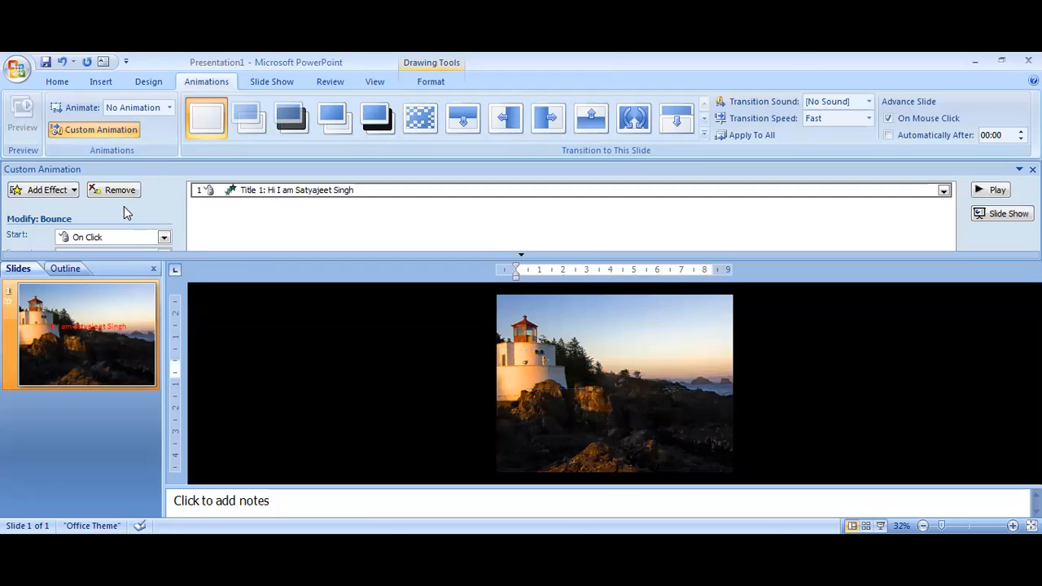
- Add a Dissolve In entrance effect to the title as its second custom animation
{"action": "left_click", "coordinate": [76, 192]}
{"action": "mouse_move", "coordinate": [89, 210]}
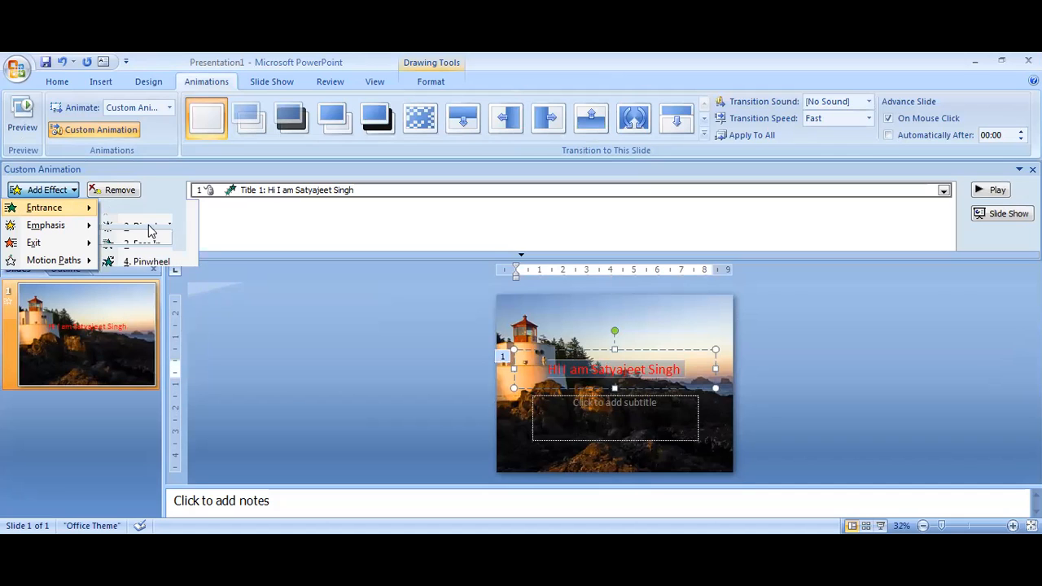
{"action": "left_click", "coordinate": [149, 228]}
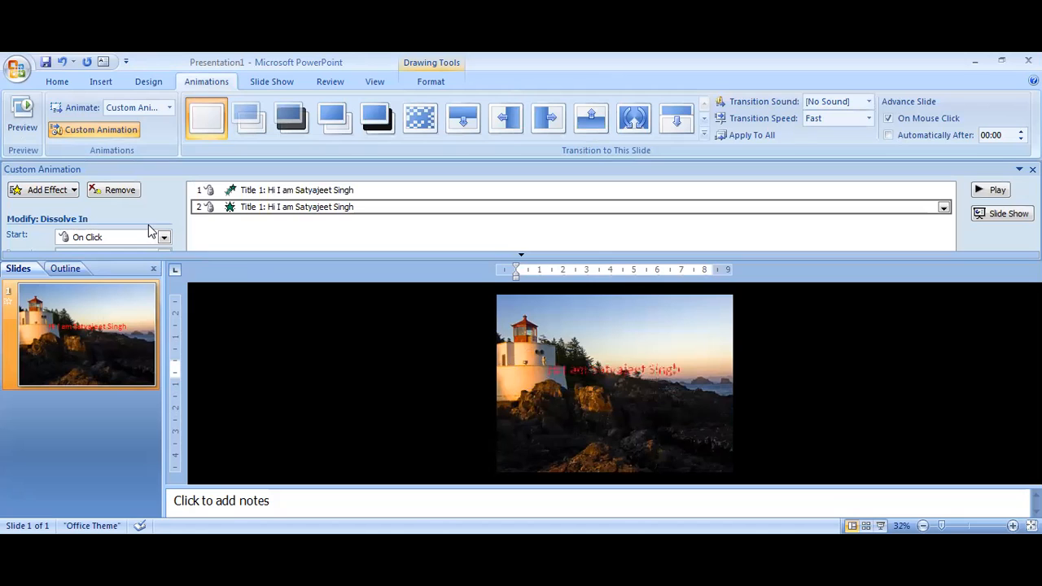
- Add a Blink emphasis effect to the title as its third custom animation
{"action": "left_click", "coordinate": [72, 190]}
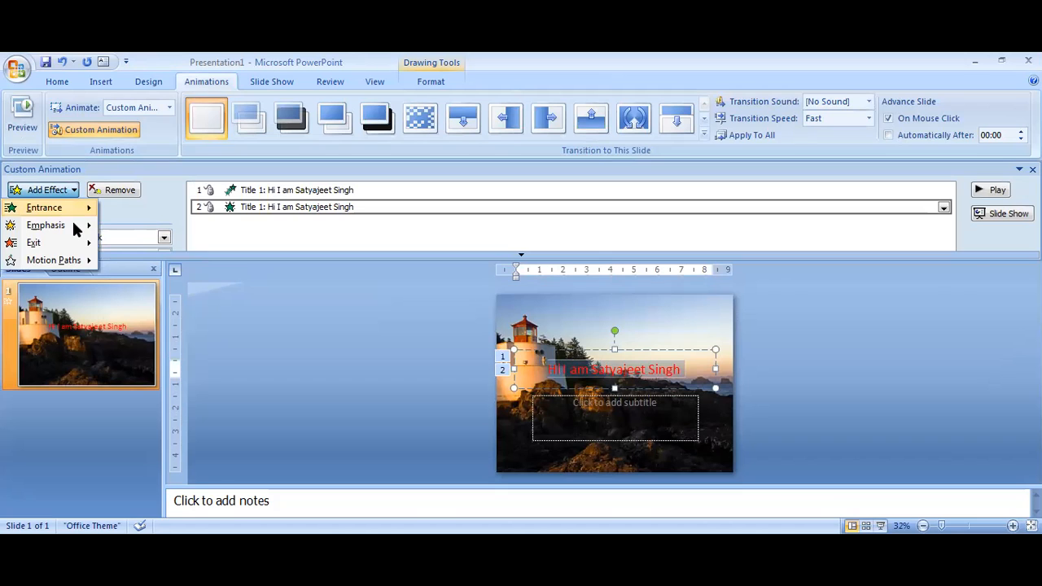
{"action": "mouse_move", "coordinate": [78, 230]}
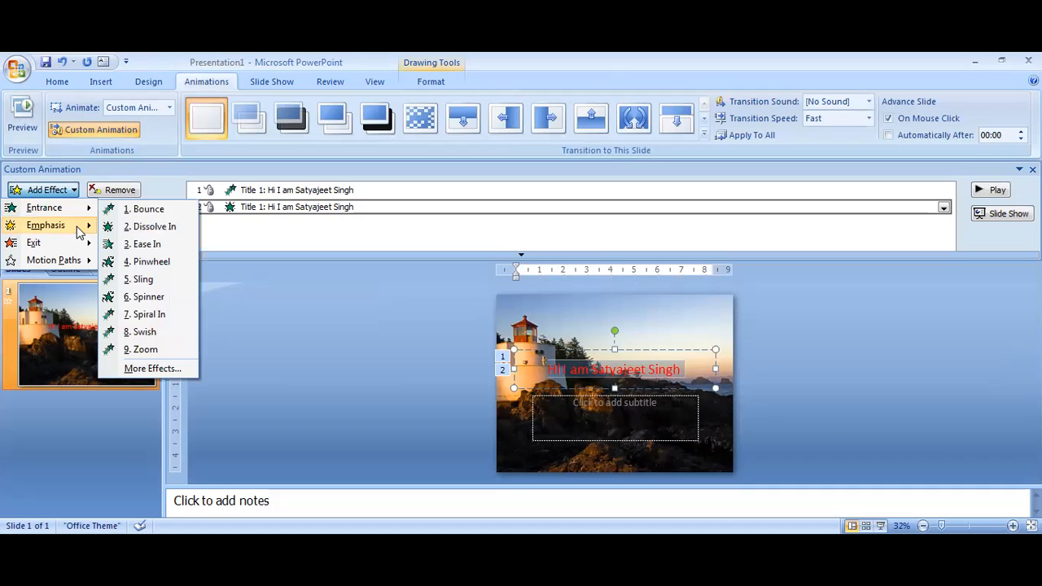
{"action": "left_click", "coordinate": [136, 227]}
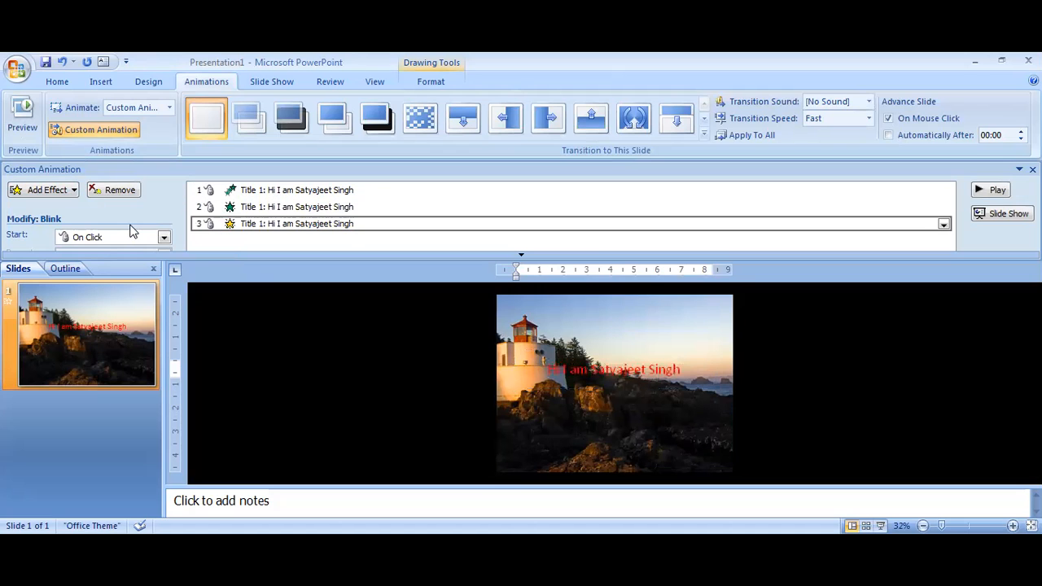
- Add a Faded Zoom exit effect to the title as its fourth custom animation
{"action": "left_click", "coordinate": [70, 192]}
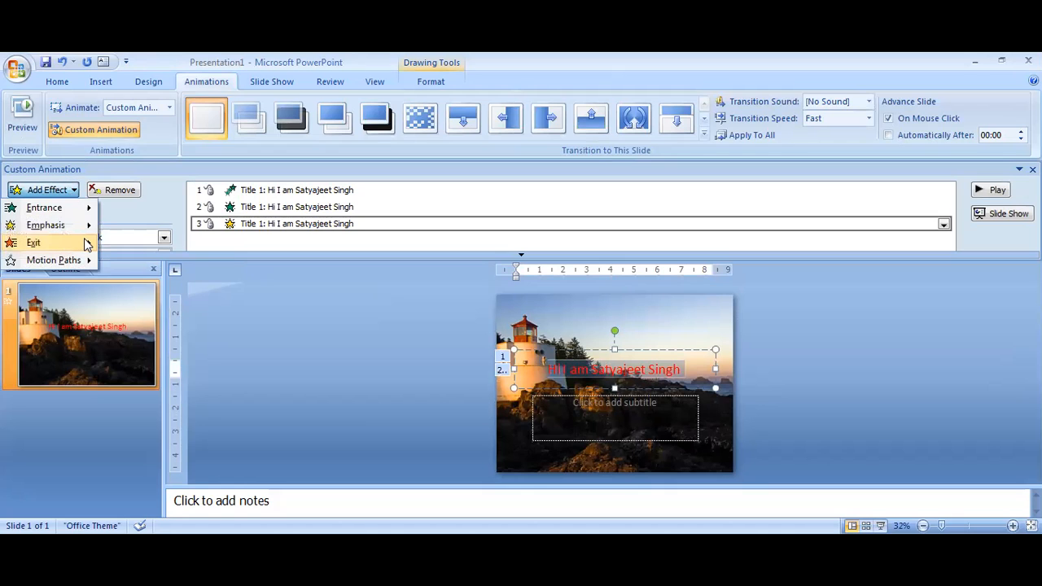
{"action": "mouse_move", "coordinate": [85, 242]}
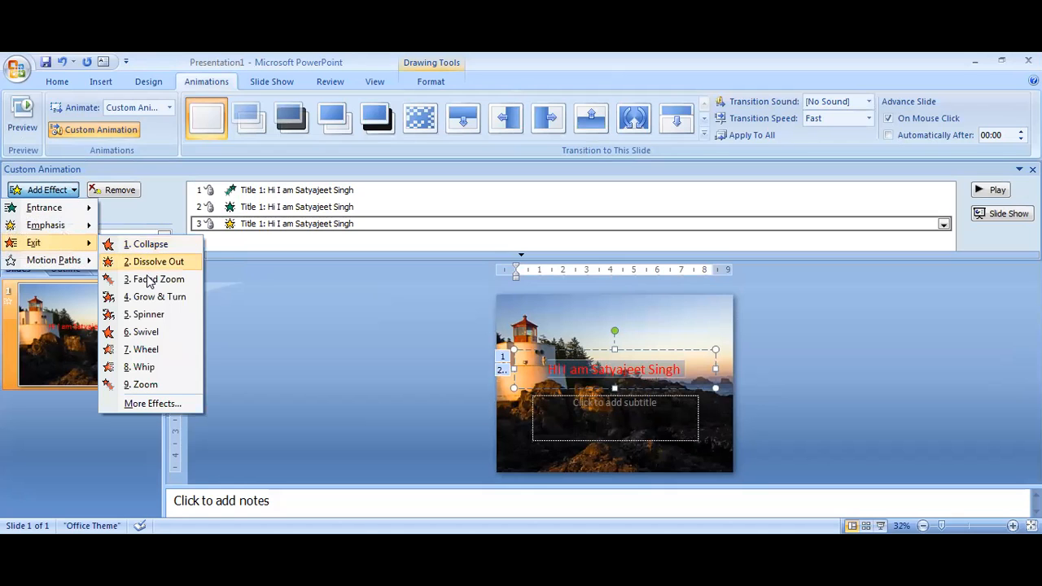
{"action": "left_click", "coordinate": [149, 279]}
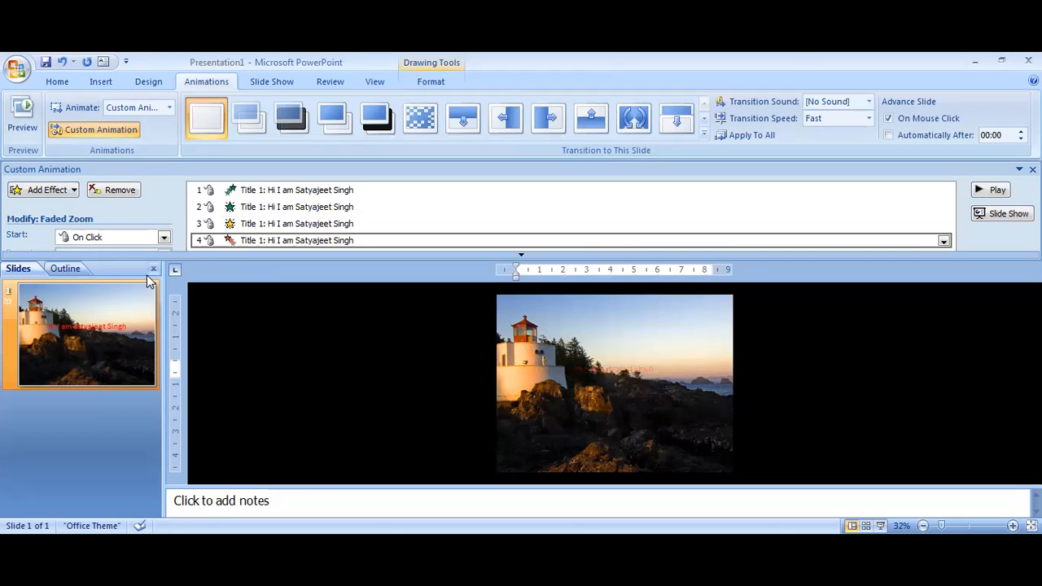
- Add a freehand scribbled custom motion path to the title, looping around the slide and ending beyond its right edge
{"action": "left_click", "coordinate": [72, 190]}
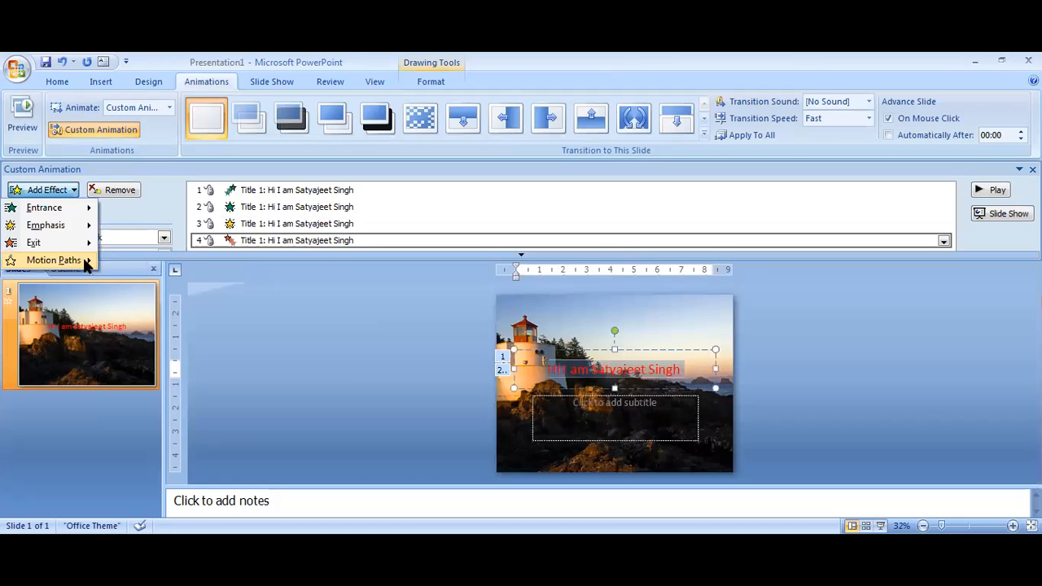
{"action": "mouse_move", "coordinate": [82, 256]}
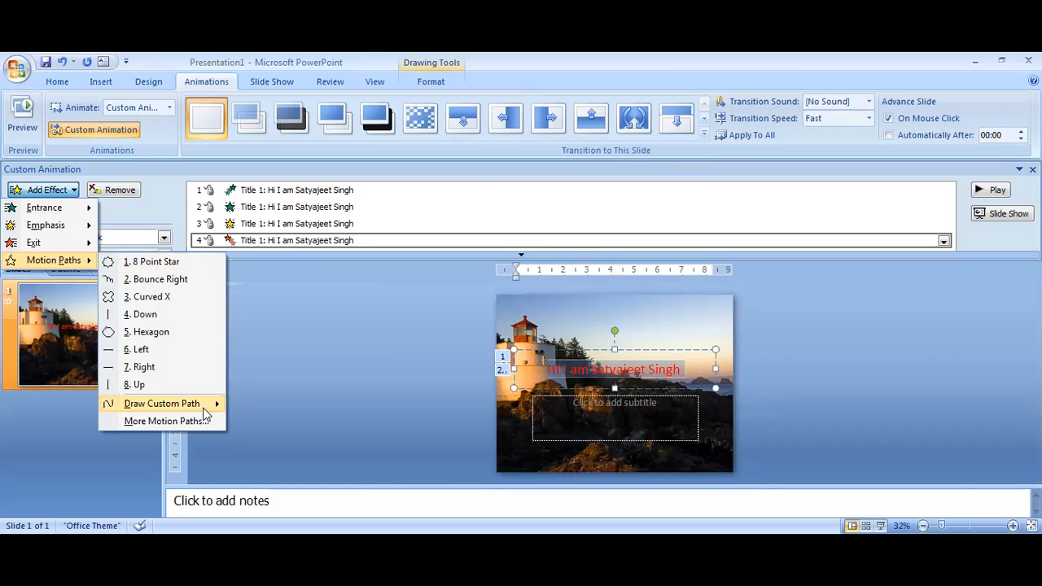
{"action": "mouse_move", "coordinate": [210, 407]}
{"action": "left_click", "coordinate": [268, 437]}
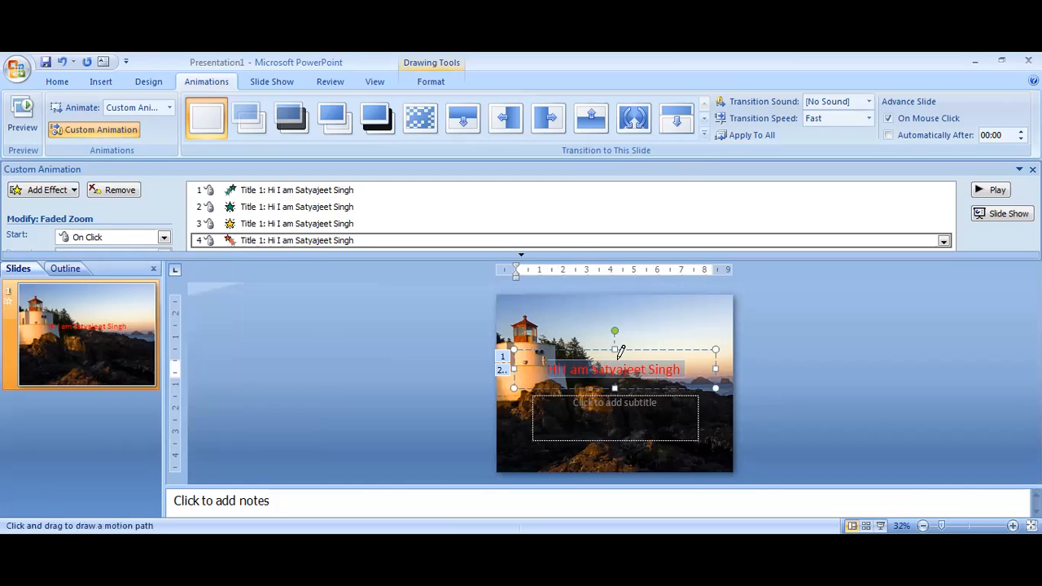
{"action": "mouse_move", "coordinate": [604, 364]}
{"action": "left_mouse_down"}
{"action": "mouse_move", "coordinate": [612, 354]}
{"action": "mouse_move", "coordinate": [584, 430]}
{"action": "mouse_move", "coordinate": [547, 349]}
{"action": "mouse_move", "coordinate": [709, 342]}
{"action": "mouse_move", "coordinate": [565, 341]}
{"action": "mouse_move", "coordinate": [752, 361]}
{"action": "mouse_move", "coordinate": [614, 360]}
{"action": "mouse_move", "coordinate": [834, 363]}
{"action": "mouse_move", "coordinate": [829, 370]}
{"action": "left_mouse_up"}
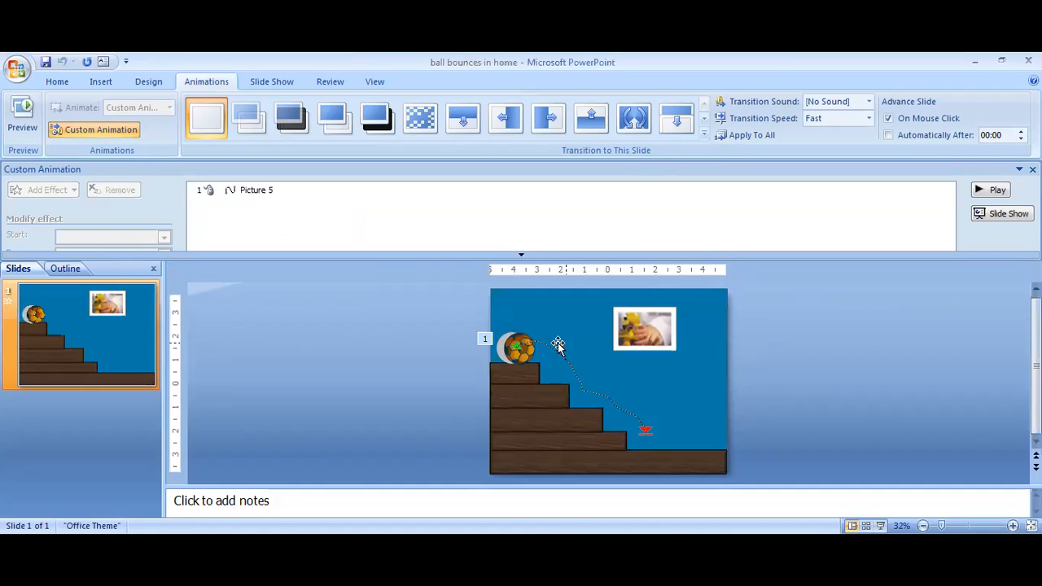
- Play the "ball bounces in home" slide show to view the ball moving down the stairs, and exit the show
{"action": "left_click", "coordinate": [880, 526]}
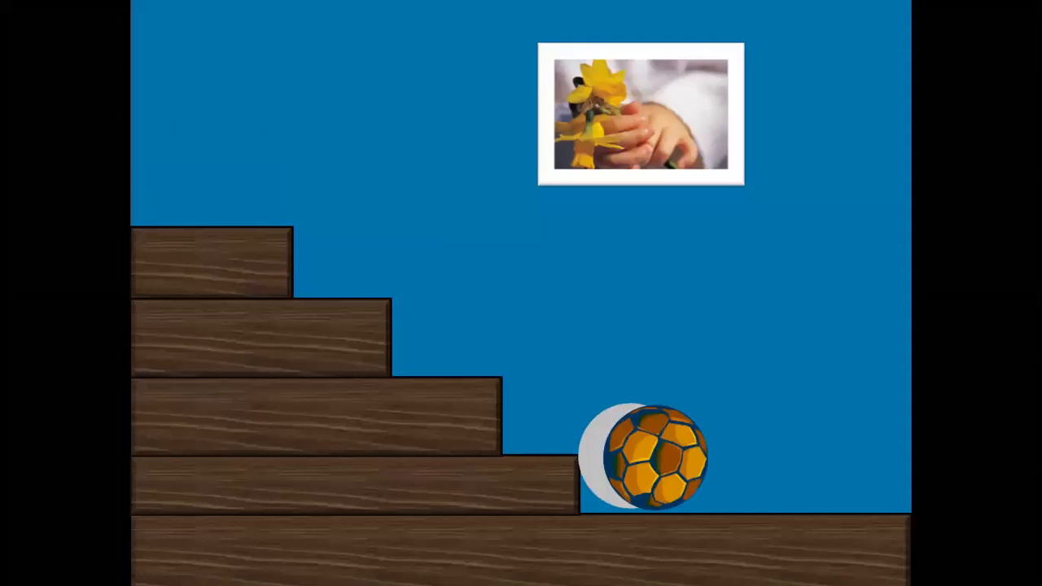
{"action": "key", "text": "Escape"}
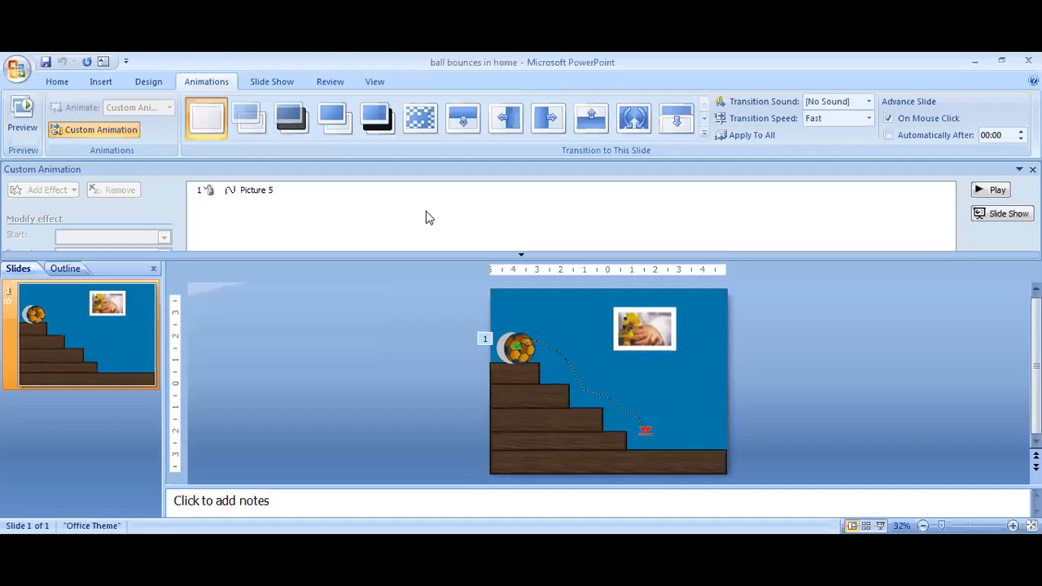
{"action": "left_click", "coordinate": [243, 190]}
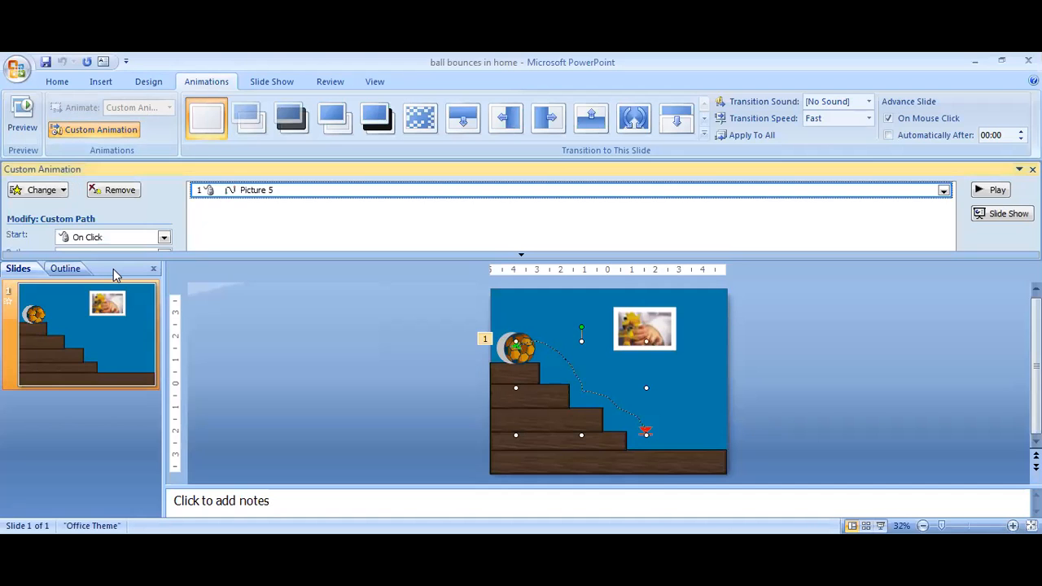
{"action": "left_click", "coordinate": [58, 192]}
{"action": "mouse_move", "coordinate": [70, 260]}
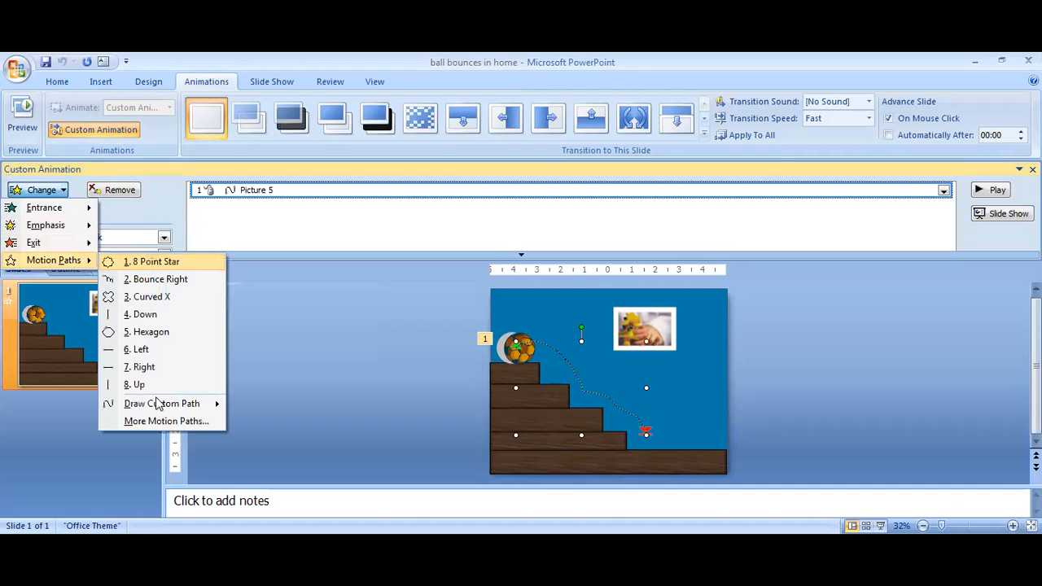
{"action": "mouse_move", "coordinate": [217, 404]}
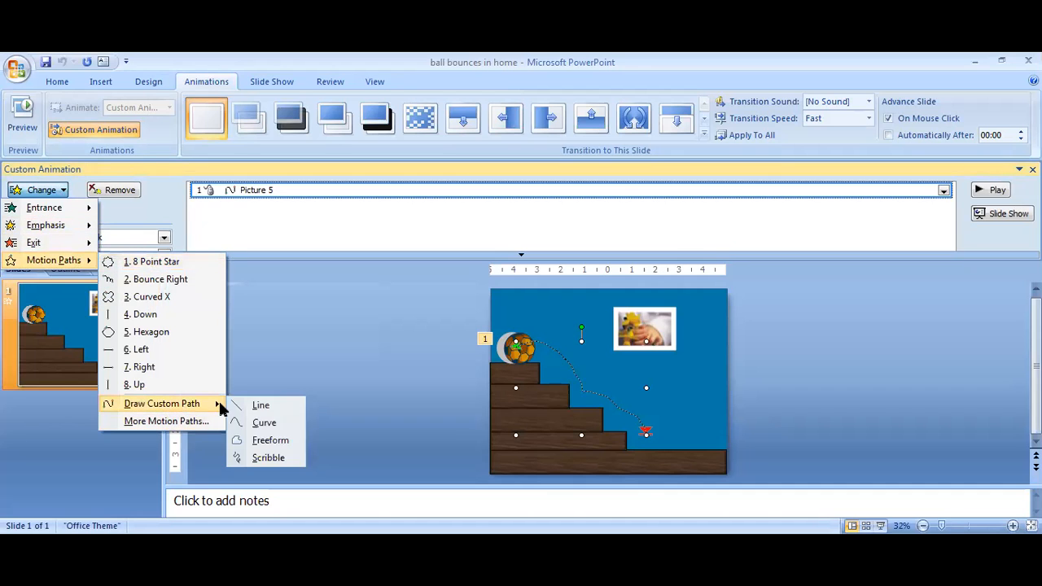
{"action": "left_click", "coordinate": [257, 453]}
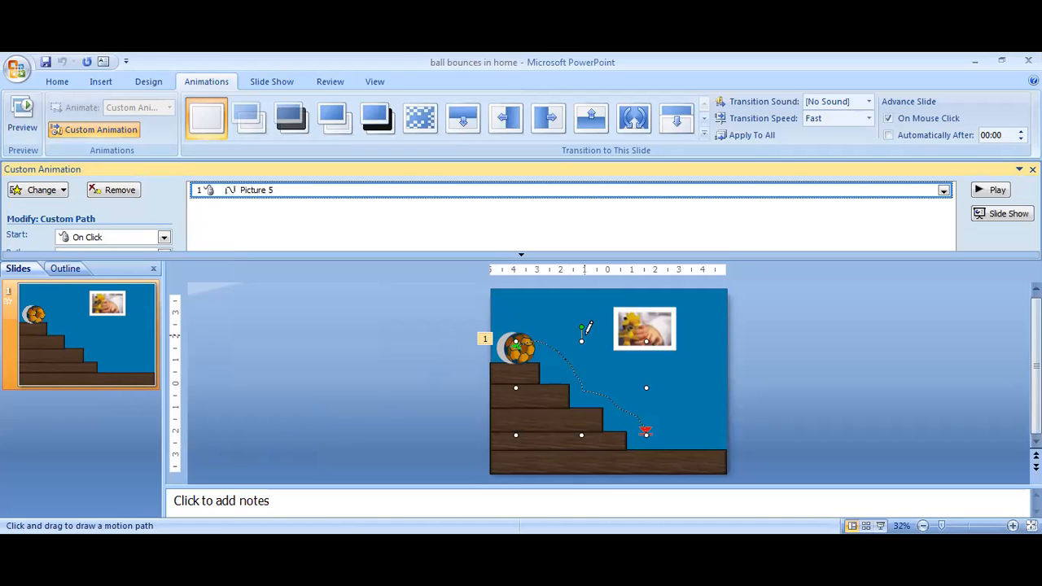
- Minimize the ball presentation, play the CFA ACADEMY slide show through the car's motion path animations, and exit the show
{"action": "left_click", "coordinate": [971, 63]}
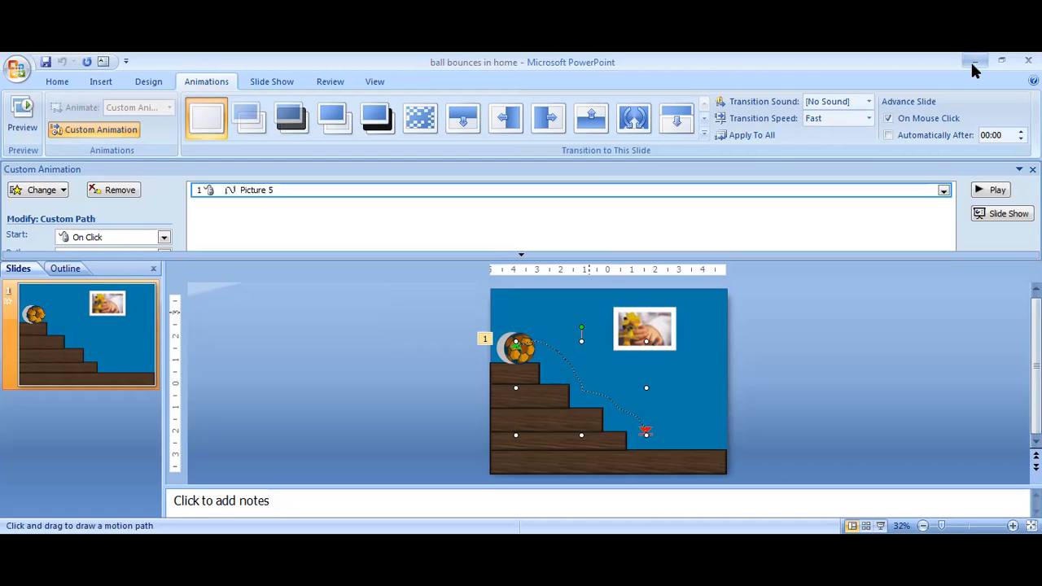
{"action": "left_click", "coordinate": [973, 61]}
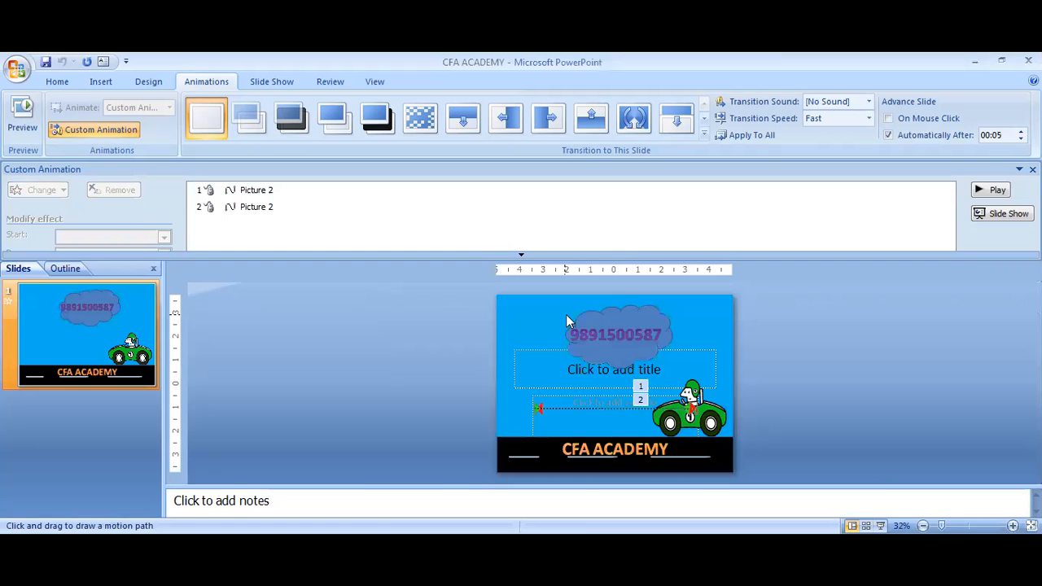
{"action": "left_click", "coordinate": [881, 527]}
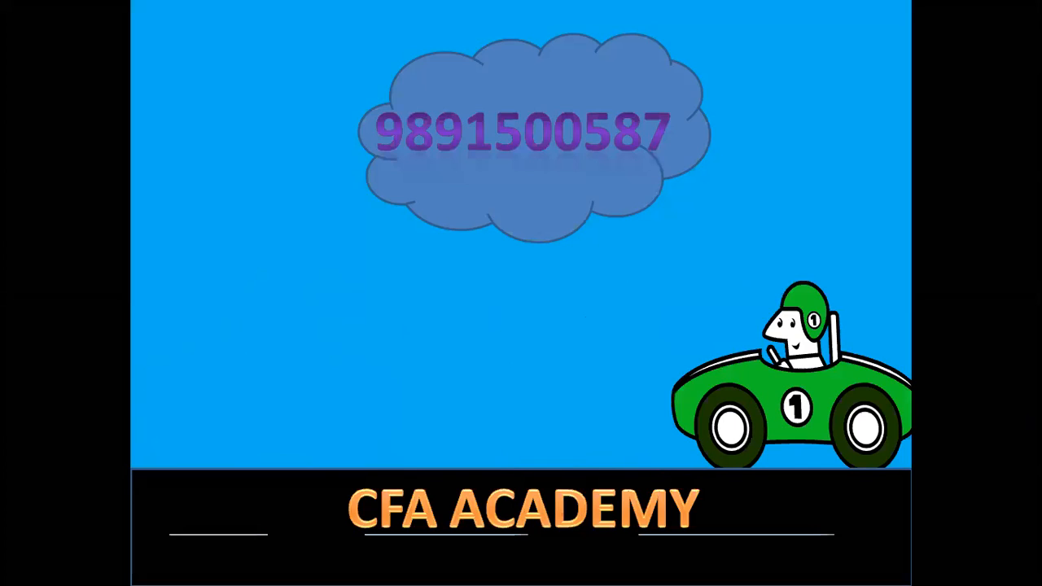
{"action": "key", "text": "Right"}
{"action": "key", "text": "Left"}
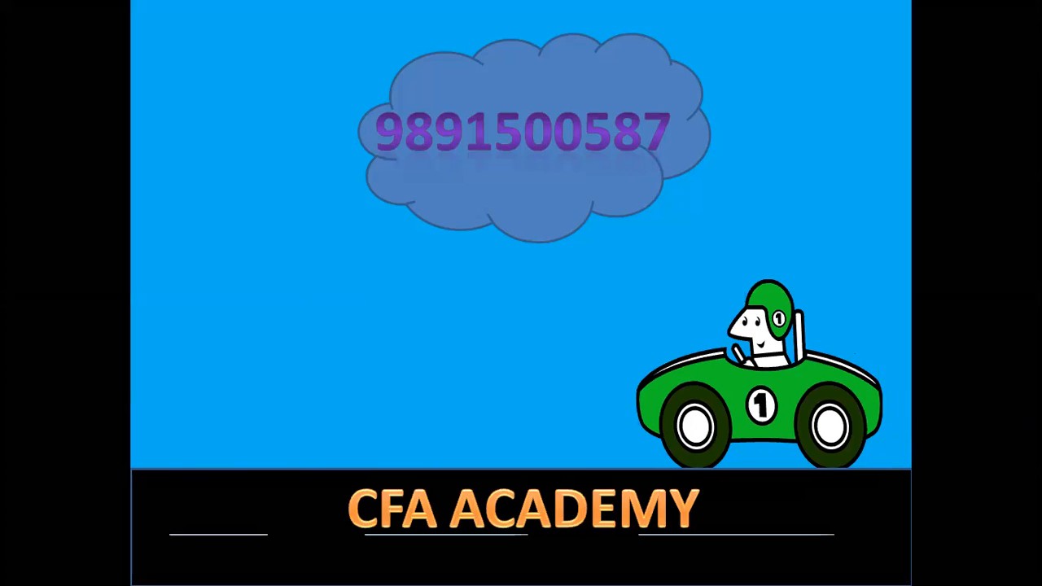
{"action": "key", "text": "Right"}
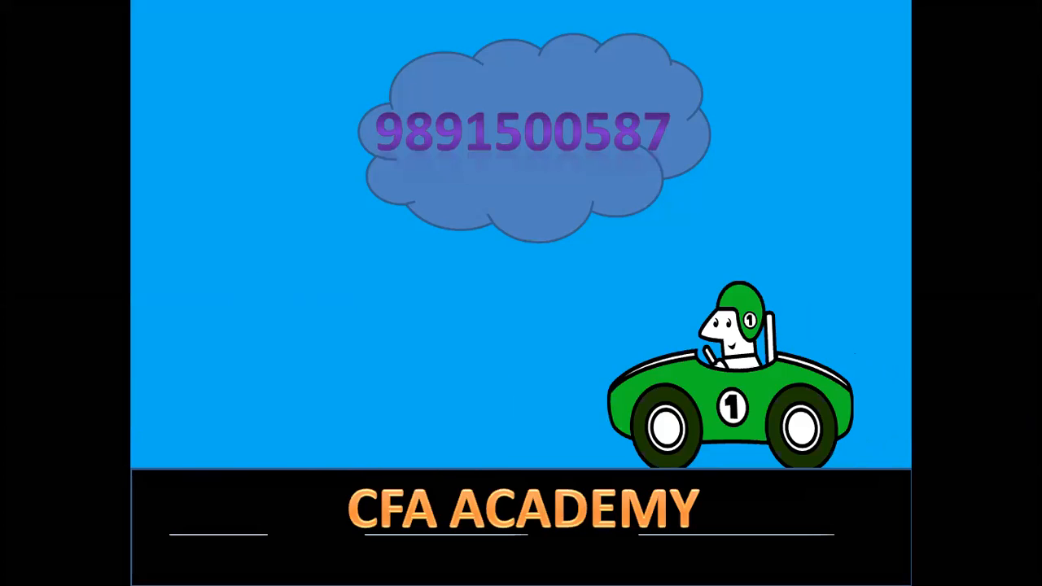
{"action": "key", "text": "Right"}
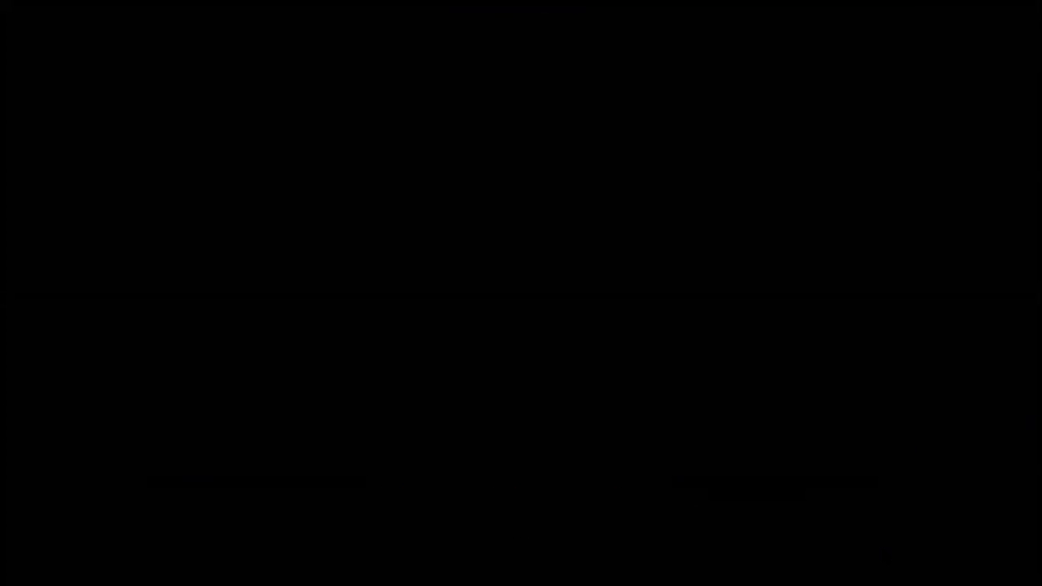
{"action": "key", "text": "Escape"}
- In Presentation1, start a new presentation and browse the installed templates, the installed themes and the personal templates
{"action": "scroll", "coordinate": [486, 217], "scroll_direction": "down", "scroll_amount": 1}
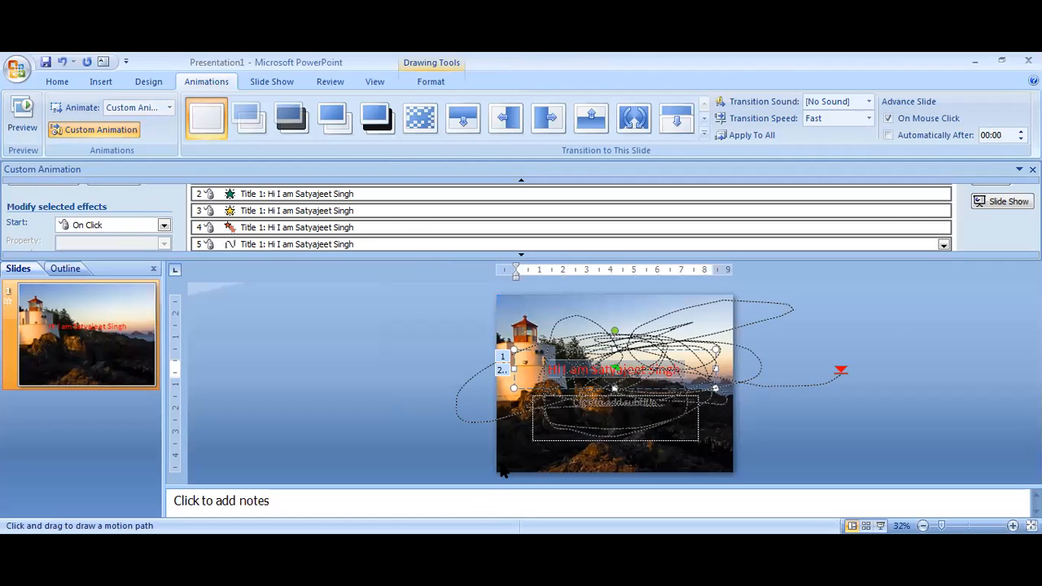
{"action": "left_click", "coordinate": [18, 68]}
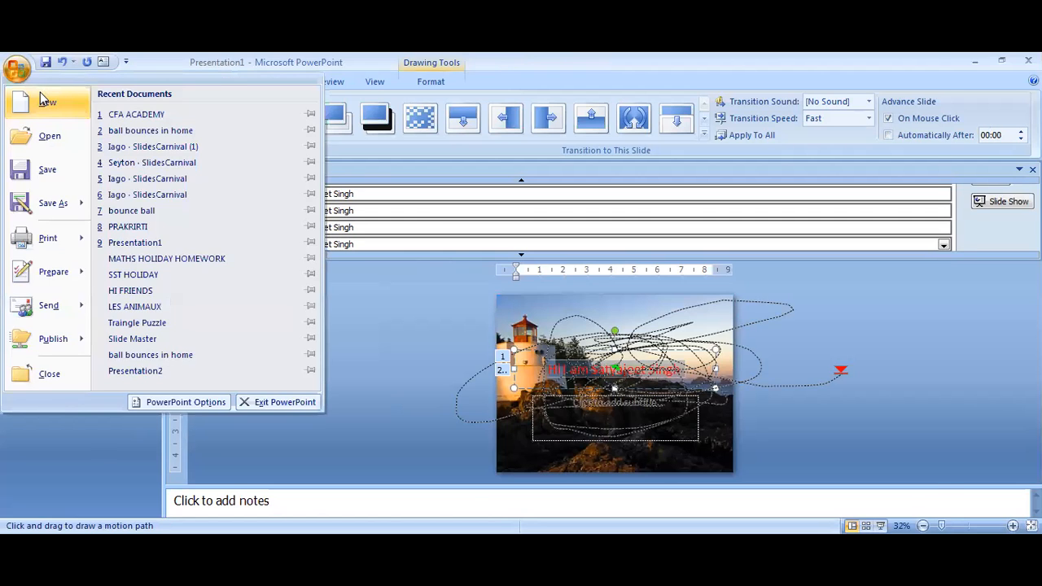
{"action": "left_click", "coordinate": [40, 99]}
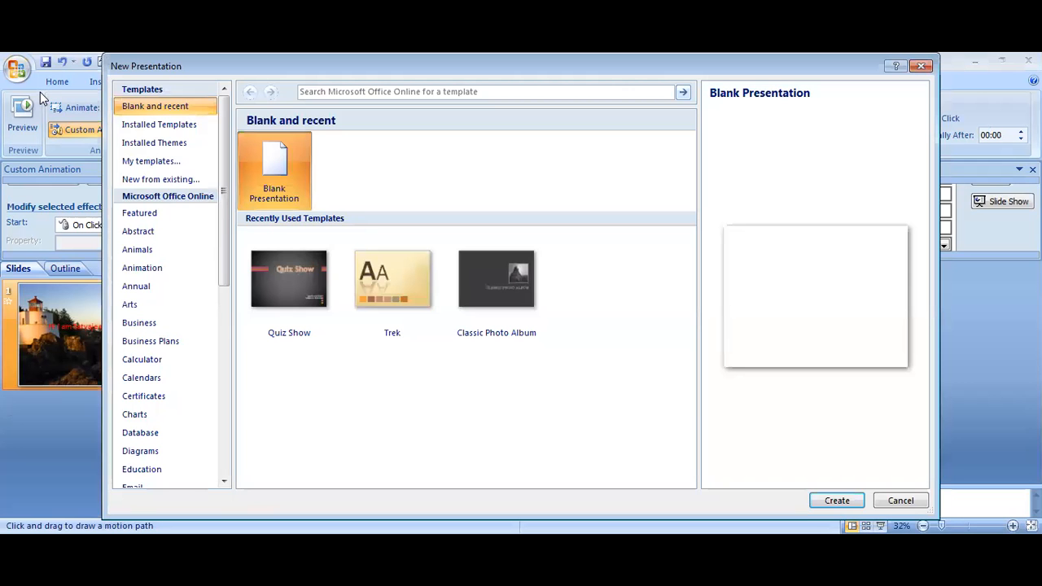
{"action": "left_click", "coordinate": [145, 127]}
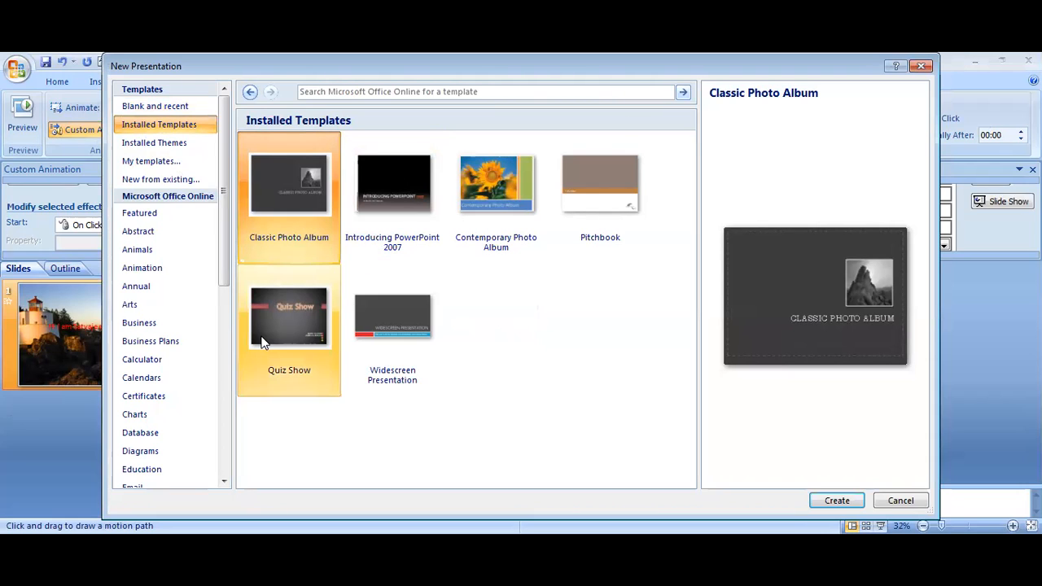
{"action": "left_click", "coordinate": [180, 142]}
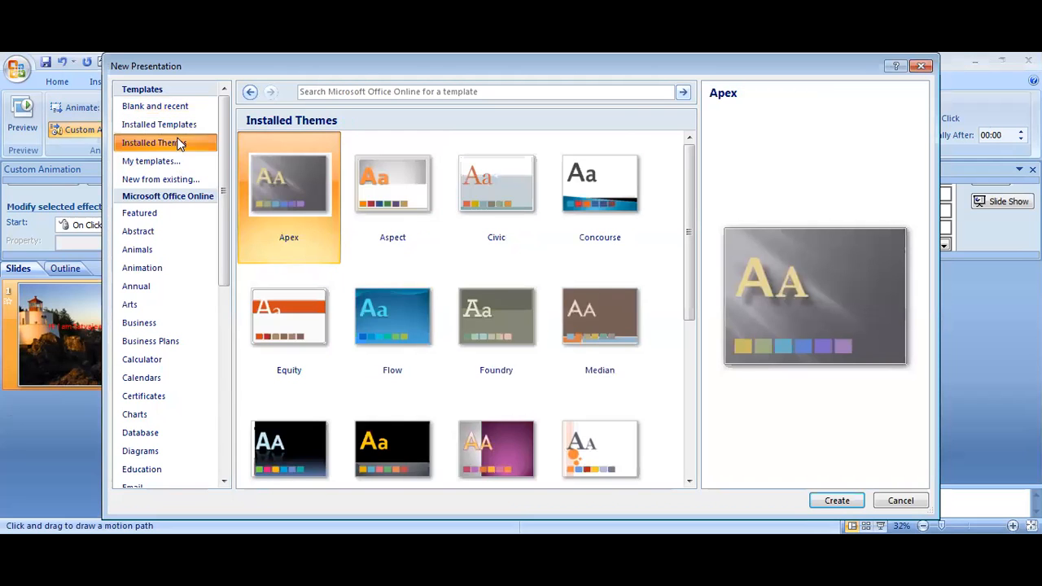
{"action": "left_click", "coordinate": [179, 162]}
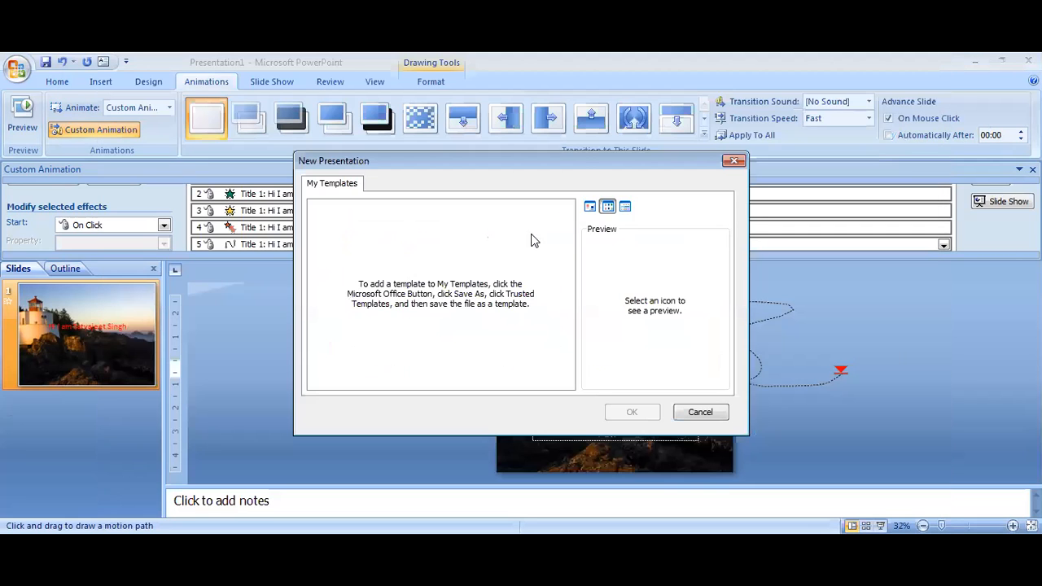
{"action": "left_click", "coordinate": [735, 161]}
- Create a new presentation from the installed Quiz Show template and start its slide show
{"action": "left_click", "coordinate": [169, 122]}
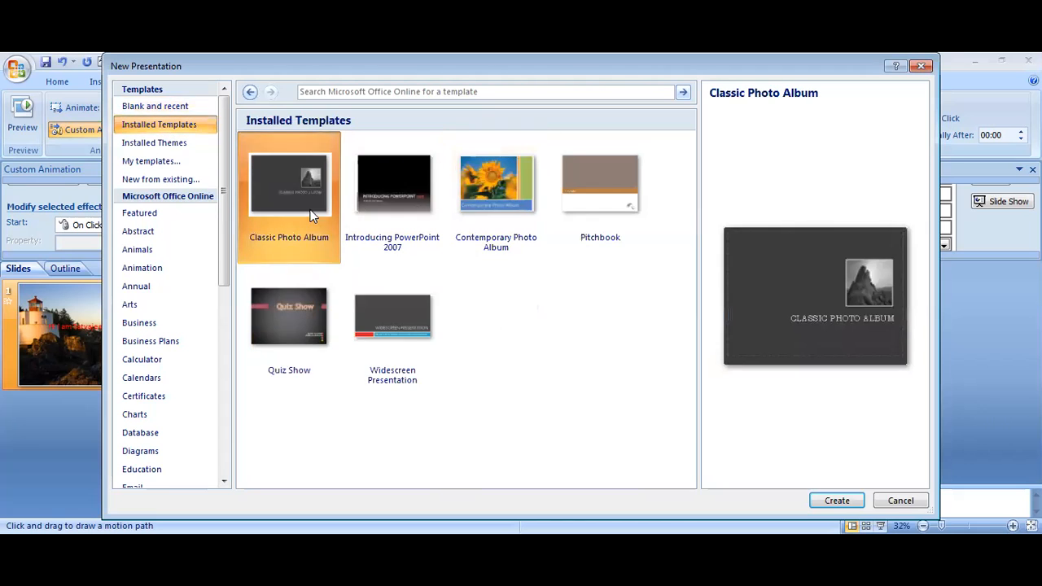
{"action": "left_click", "coordinate": [276, 389]}
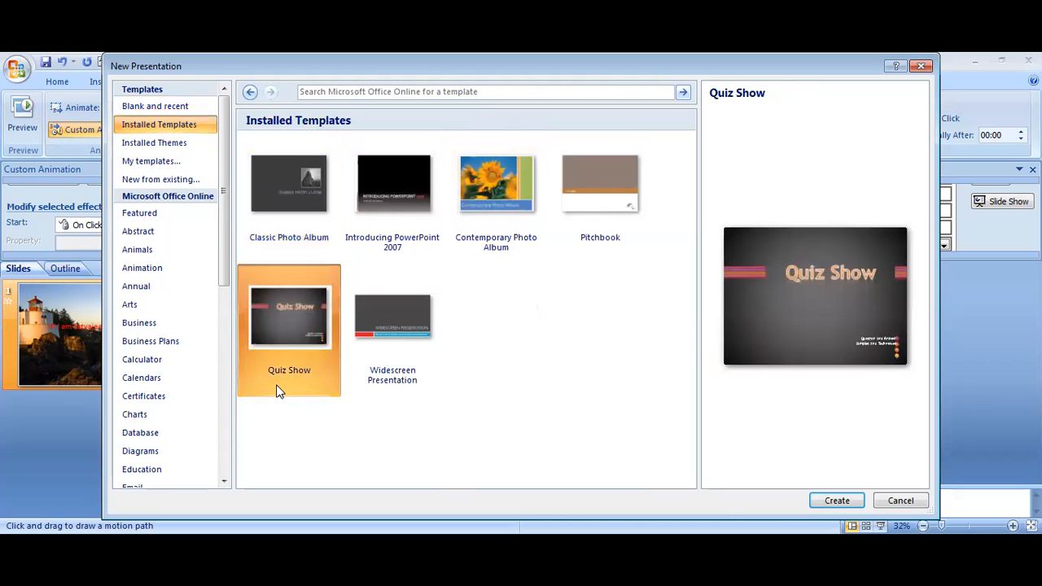
{"action": "left_click", "coordinate": [835, 501]}
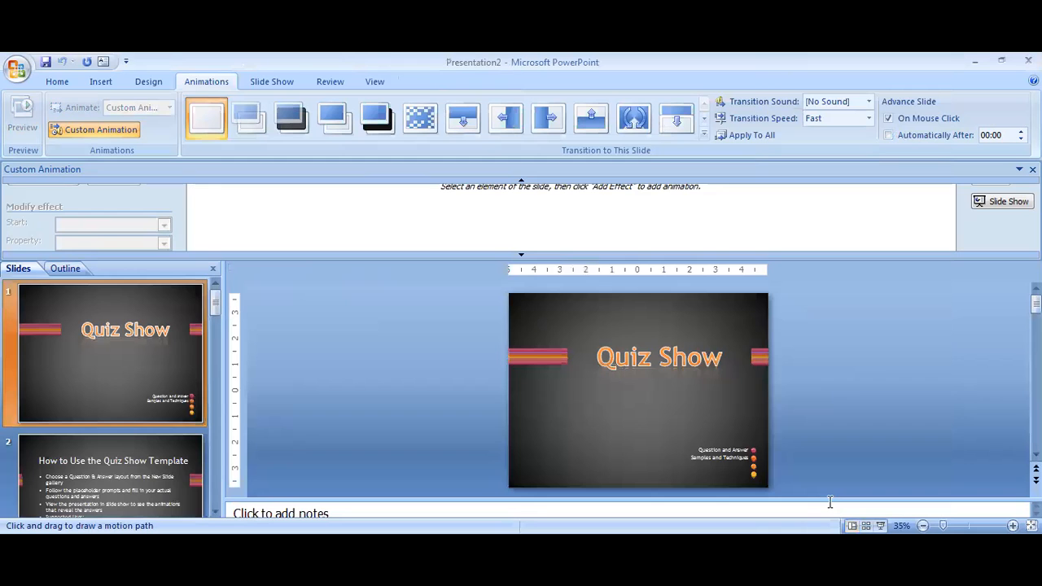
{"action": "left_click", "coordinate": [881, 527]}
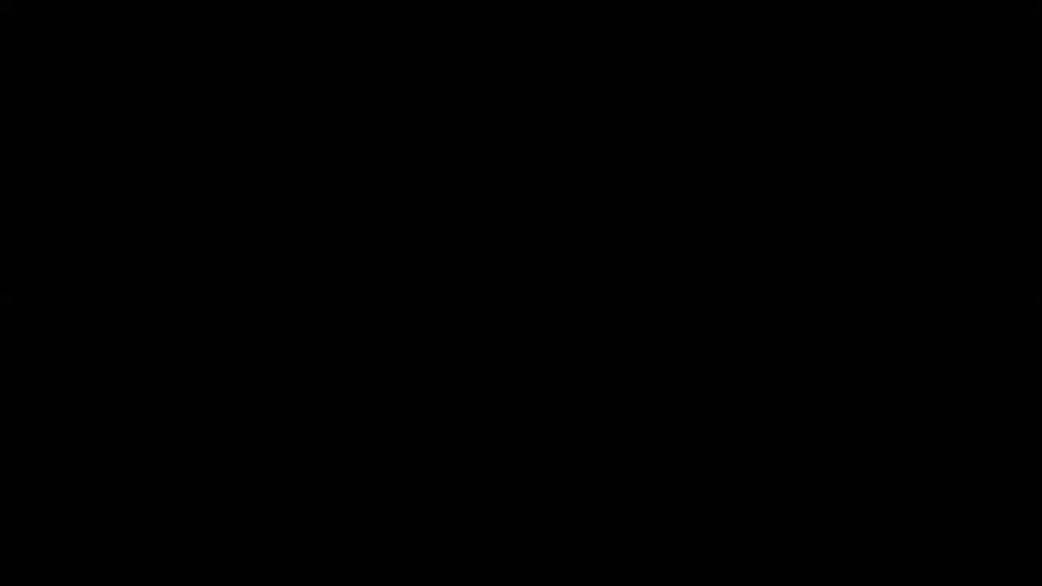